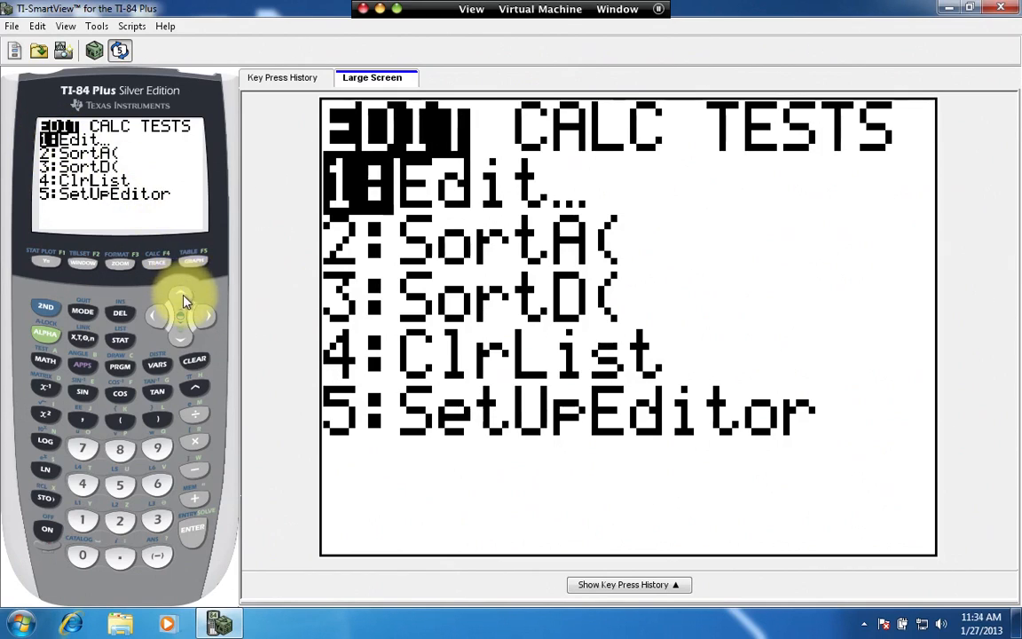
# Look through the list editing options and open the statistics list editor.
pyautogui.click(182, 344)
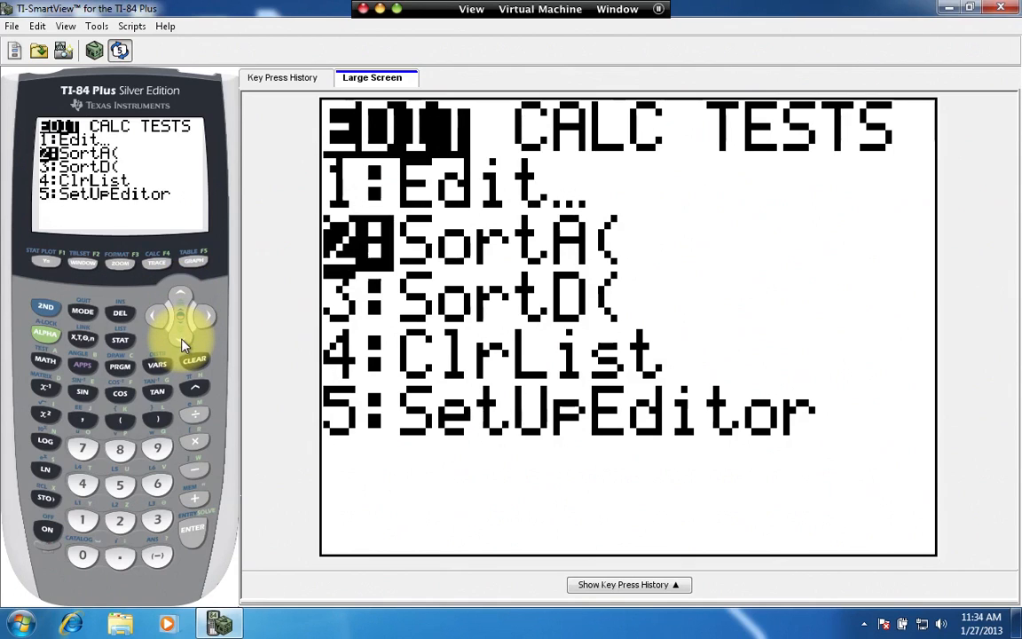
pyautogui.click(182, 345)
pyautogui.click(182, 344)
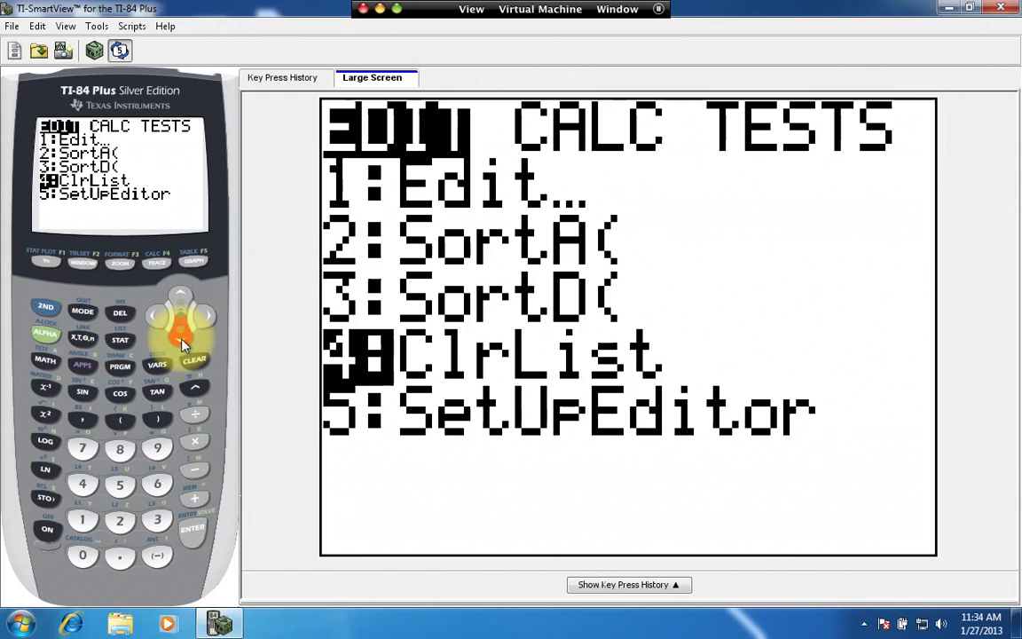
pyautogui.click(181, 344)
pyautogui.click(182, 344)
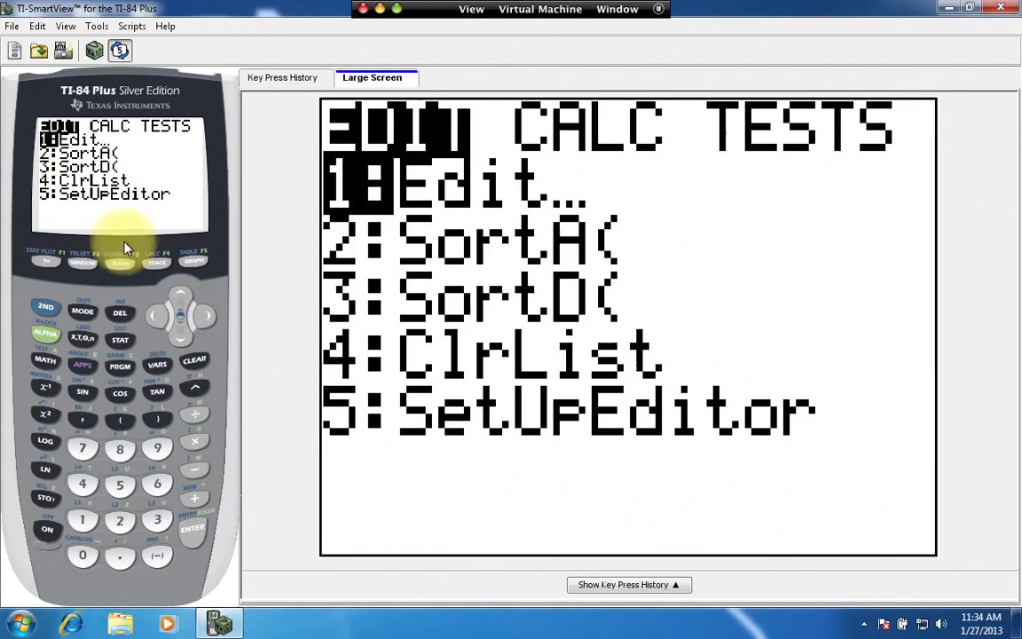
pyautogui.click(194, 531)
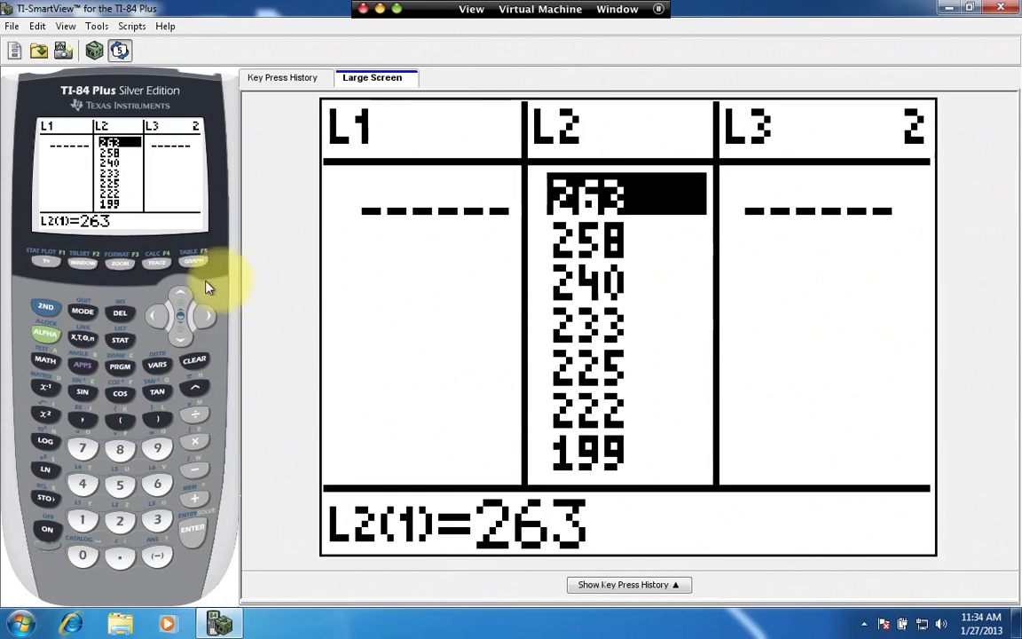
# Enter 3, 4 and 5 as the first three values of list L1.
pyautogui.click(158, 321)
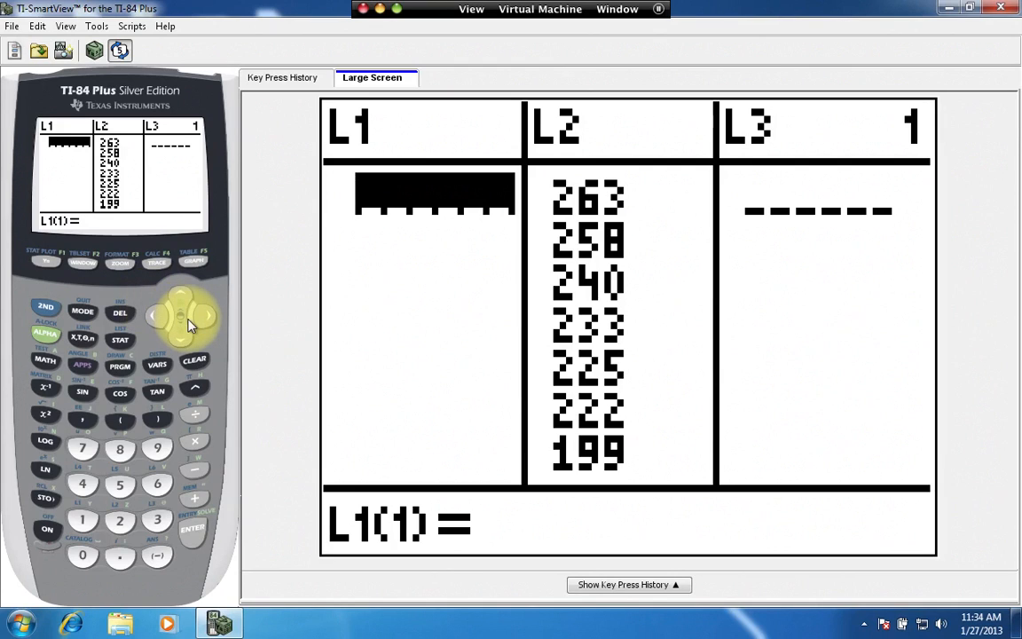
pyautogui.write('3')
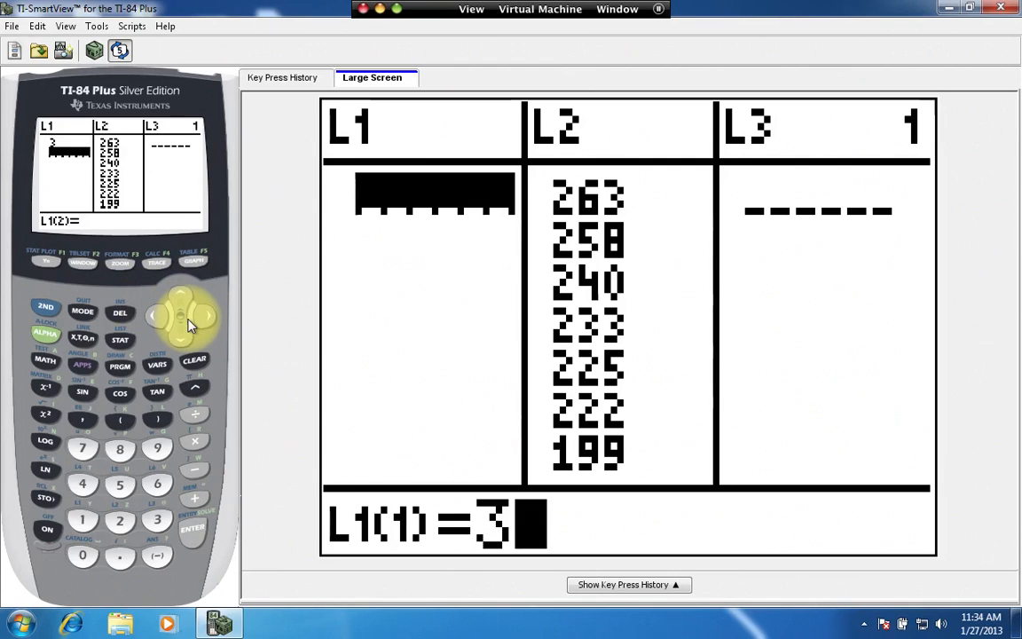
pyautogui.press('Return')
pyautogui.write('4')
pyautogui.press('Return')
pyautogui.write('5')
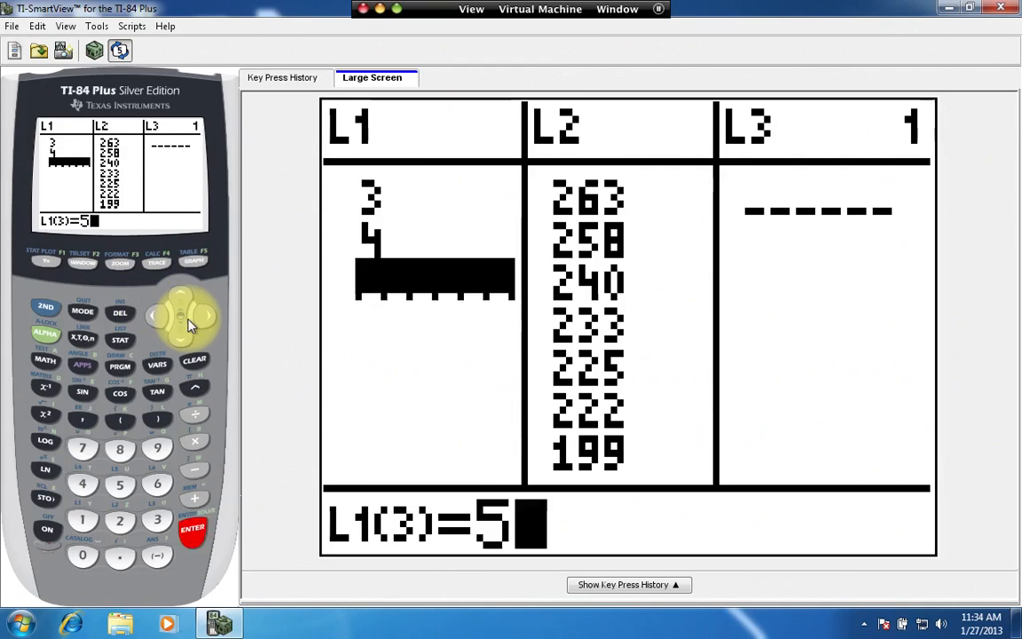
pyautogui.press('Return')
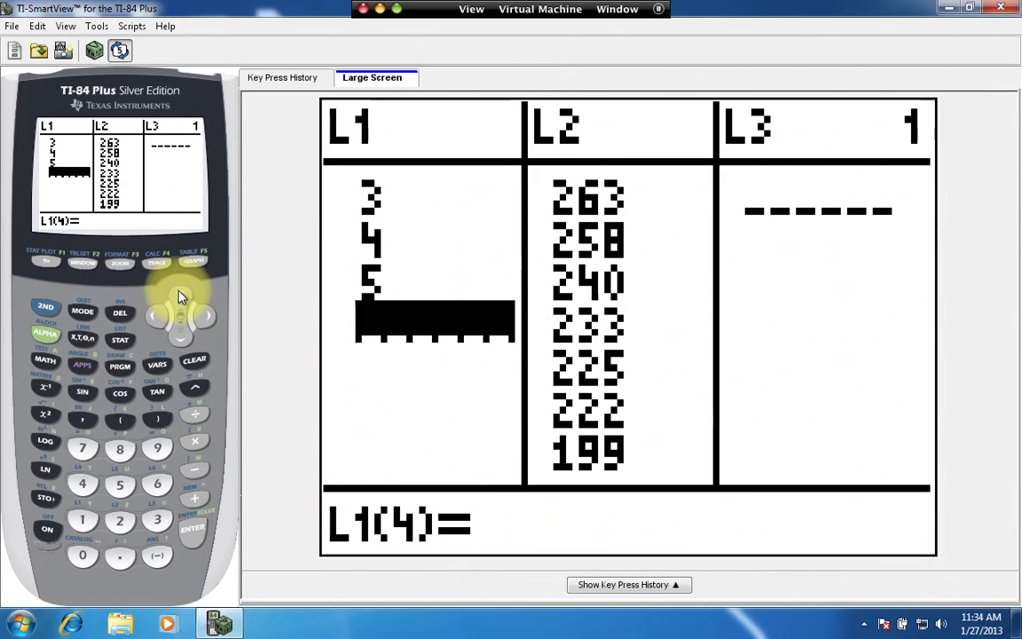
# Clear all values from list L1 while keeping the list itself in the editor.
pyautogui.click(181, 298)
pyautogui.click(181, 298)
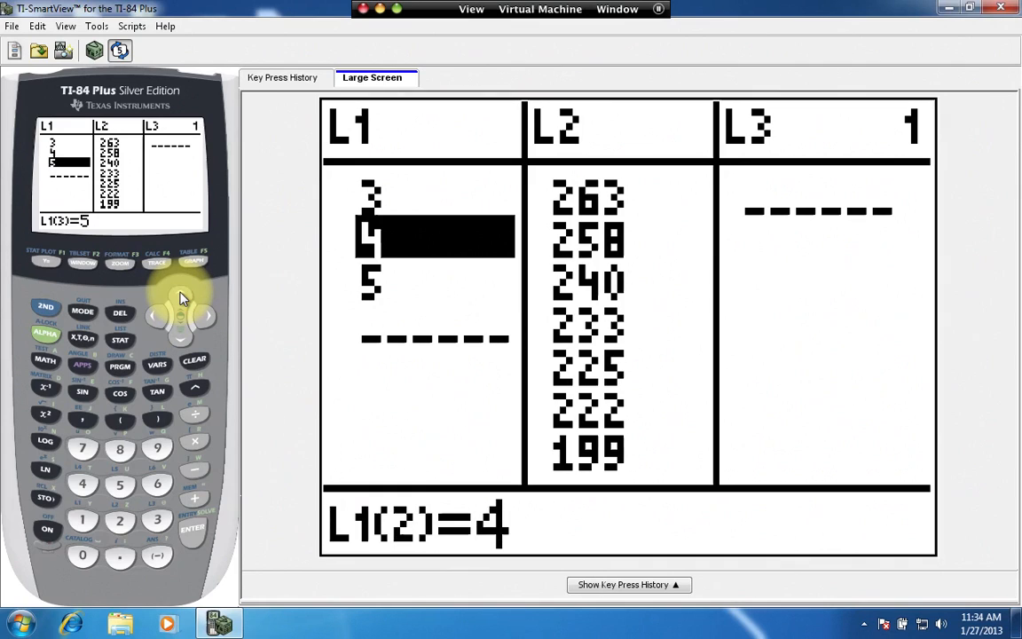
pyautogui.click(180, 297)
pyautogui.click(178, 298)
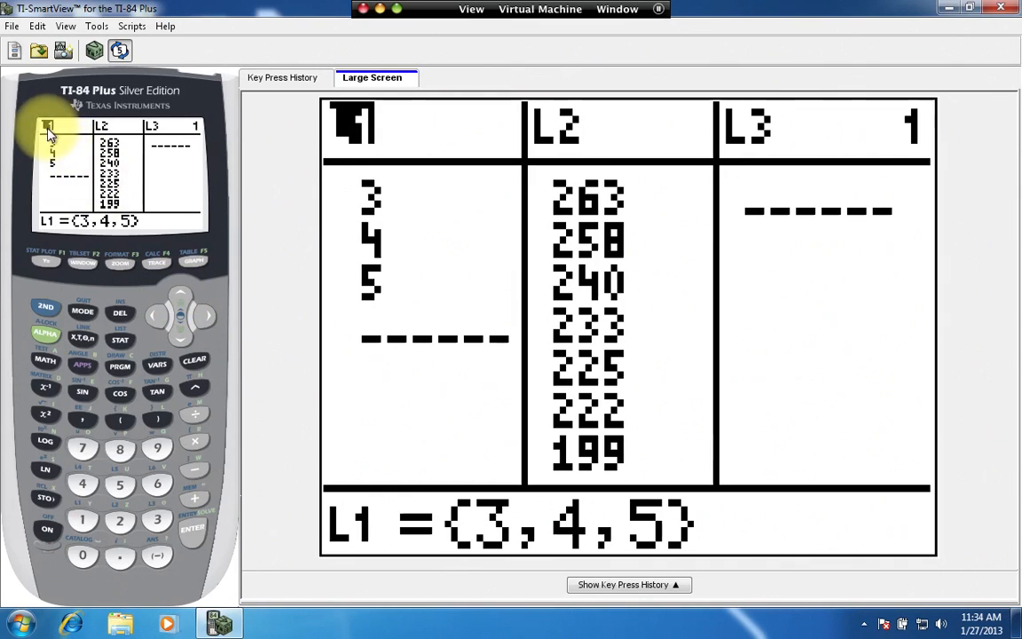
pyautogui.click(197, 360)
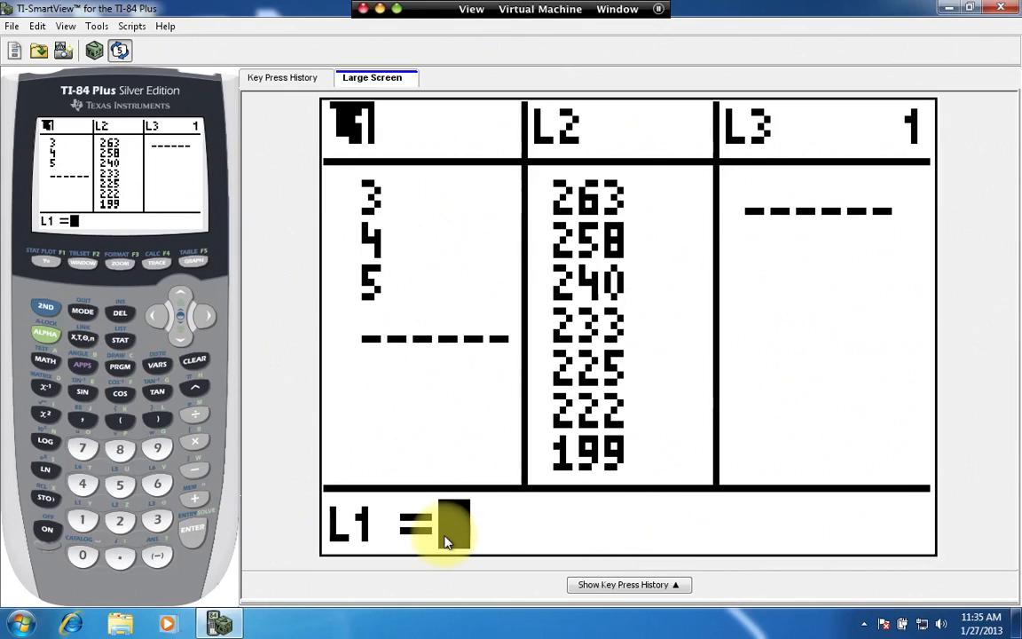
pyautogui.click(194, 531)
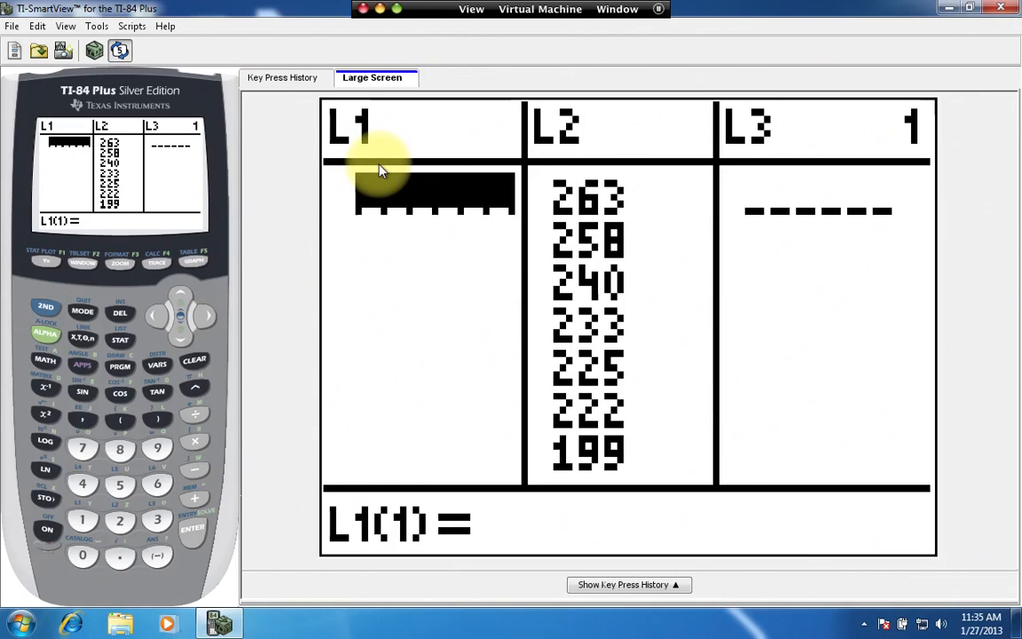
# Enter 161, 172 and 193 as the first three values of list L1.
pyautogui.write('161')
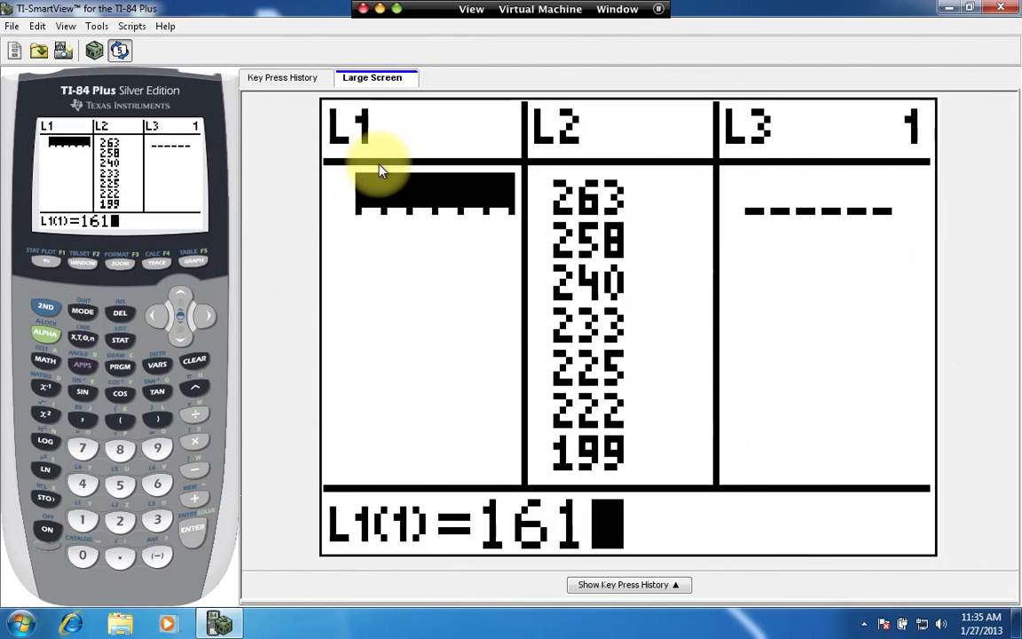
pyautogui.click(194, 531)
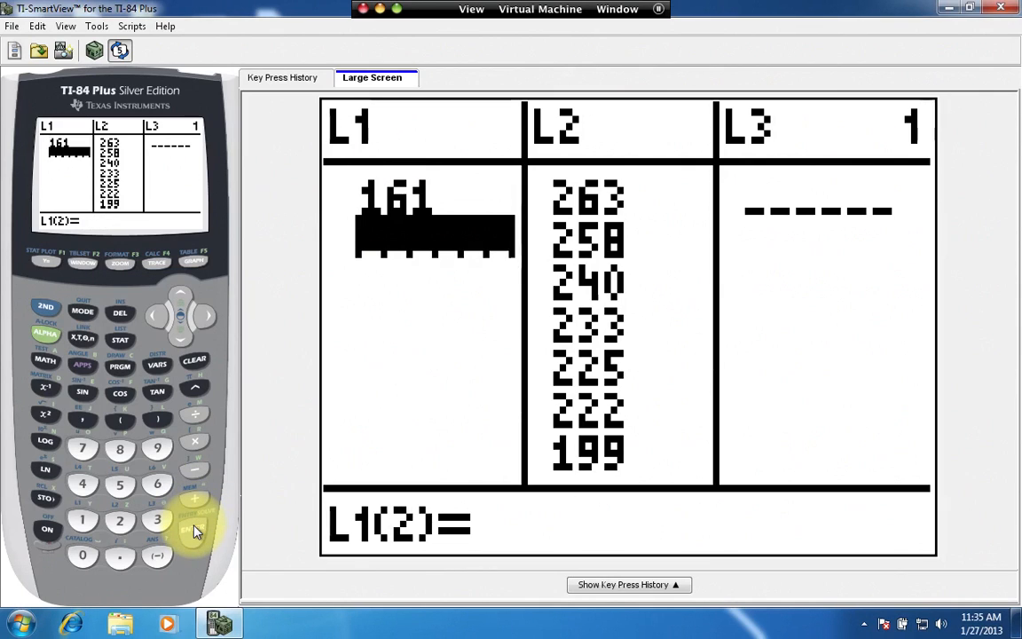
pyautogui.write('17')
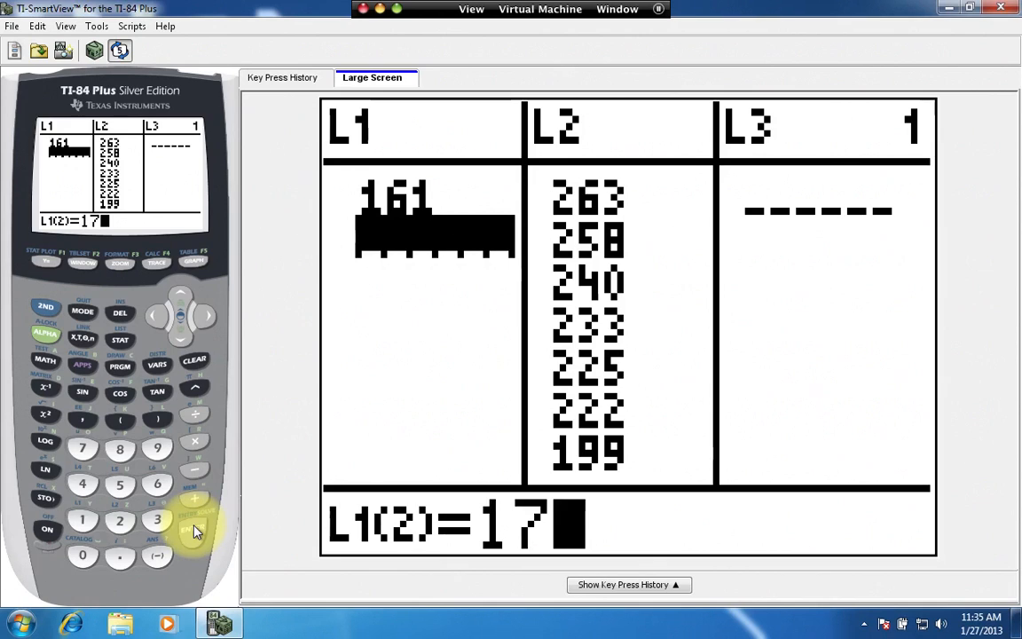
pyautogui.write('2')
pyautogui.press('Return')
pyautogui.write('19')
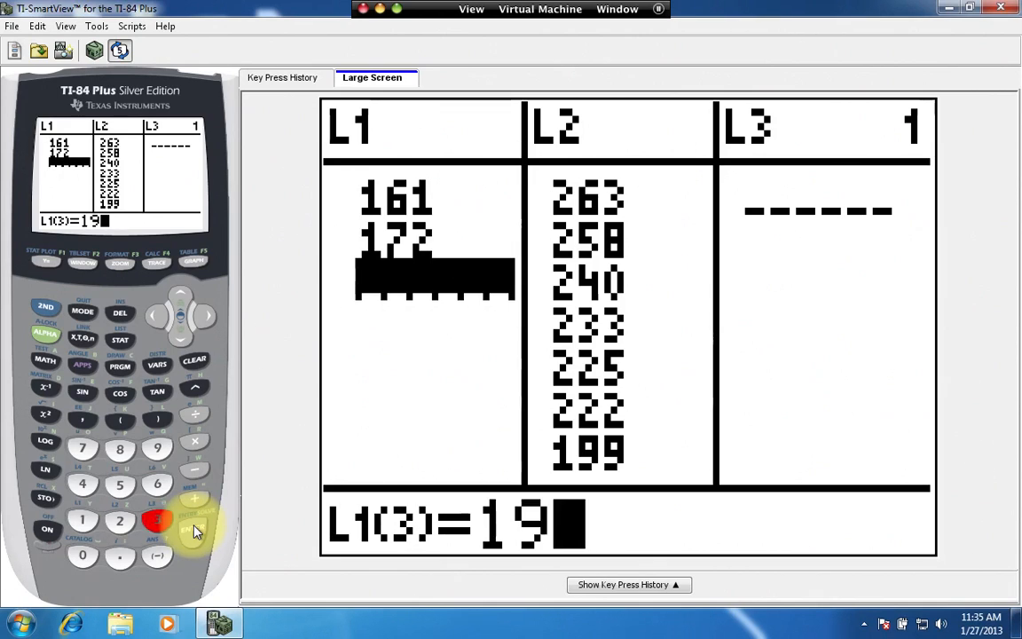
pyautogui.write('3')
pyautogui.press('Return')
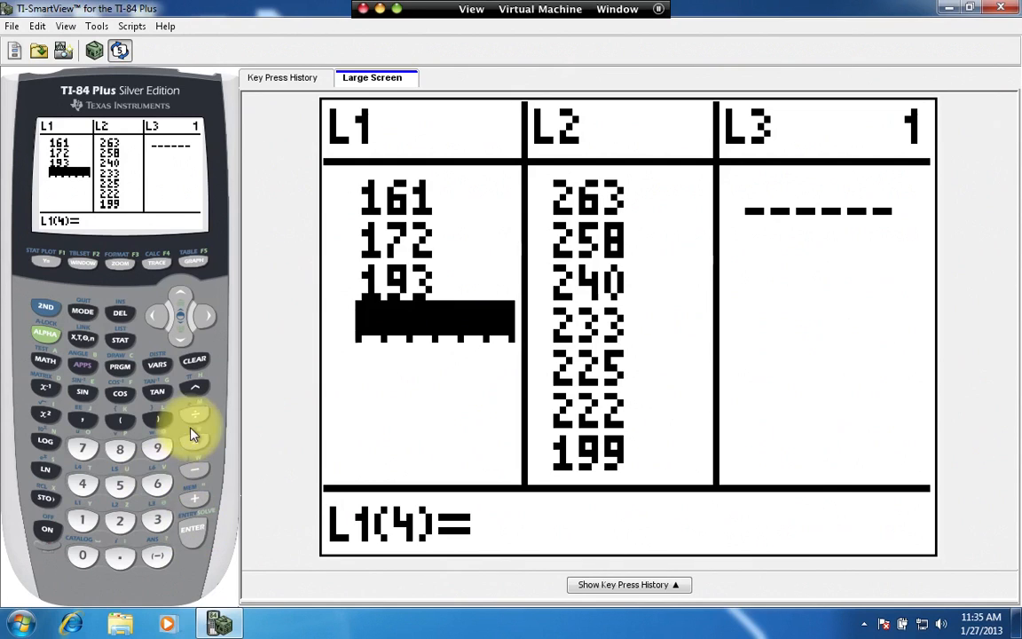
# Re-enter 172 as the second value of L1 and change the third value to 194.
pyautogui.click(180, 298)
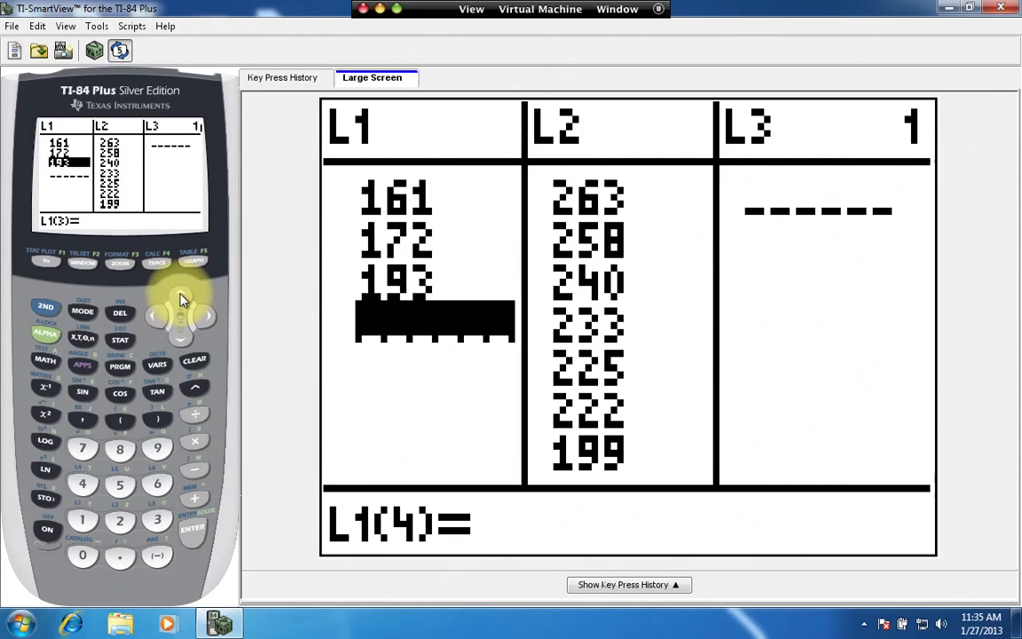
pyautogui.click(180, 298)
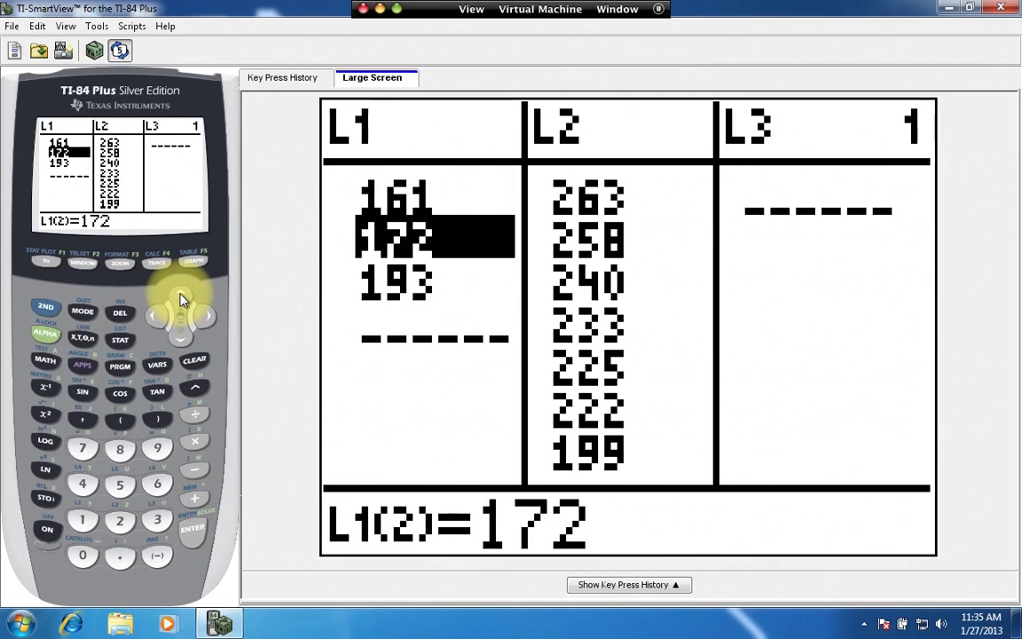
pyautogui.write('172')
pyautogui.press('Return')
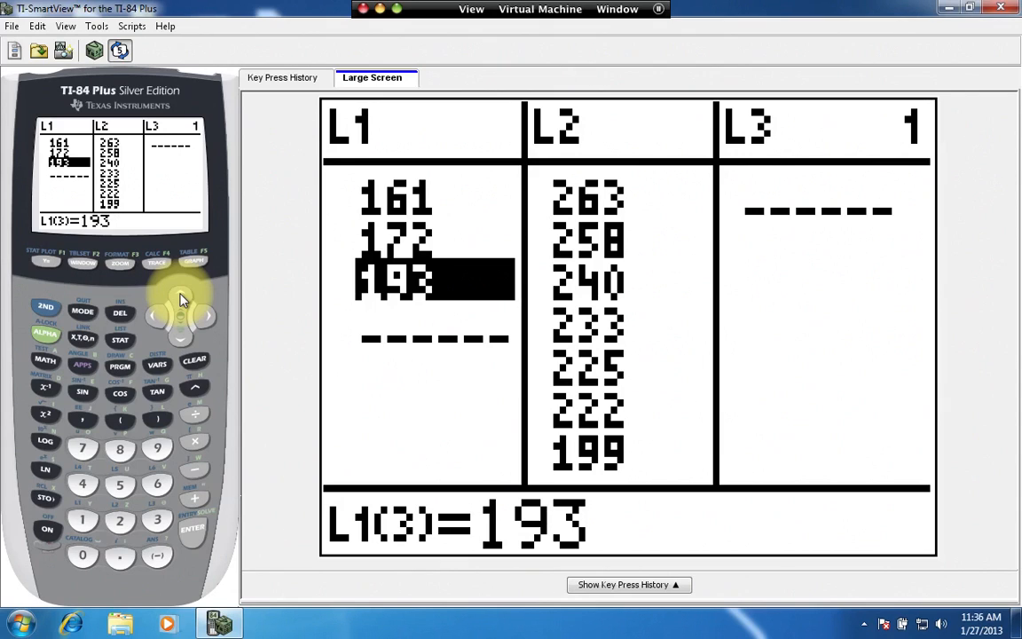
pyautogui.write('194')
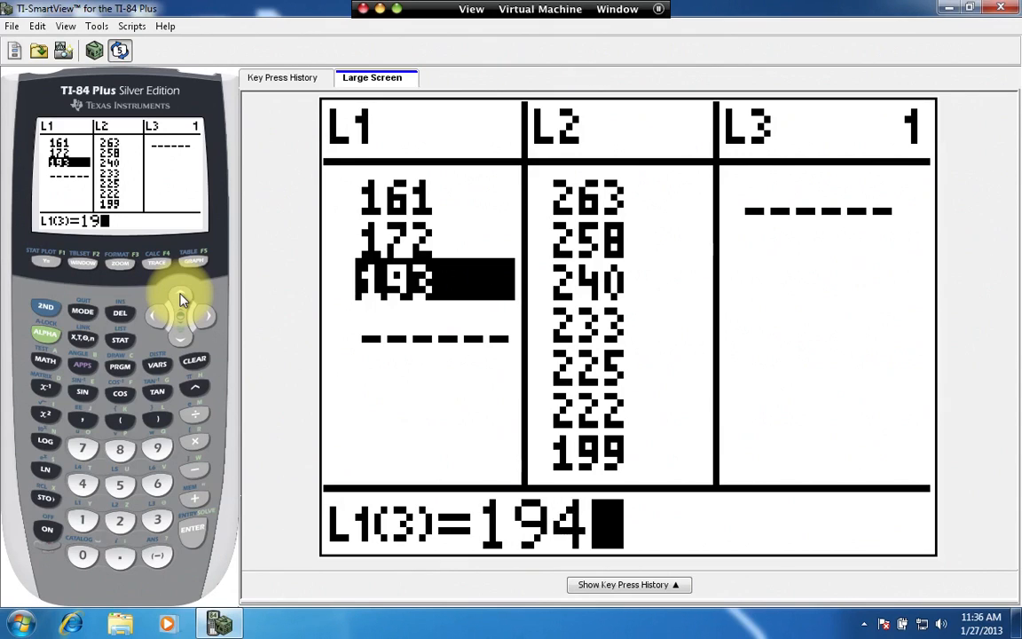
pyautogui.press('Return')
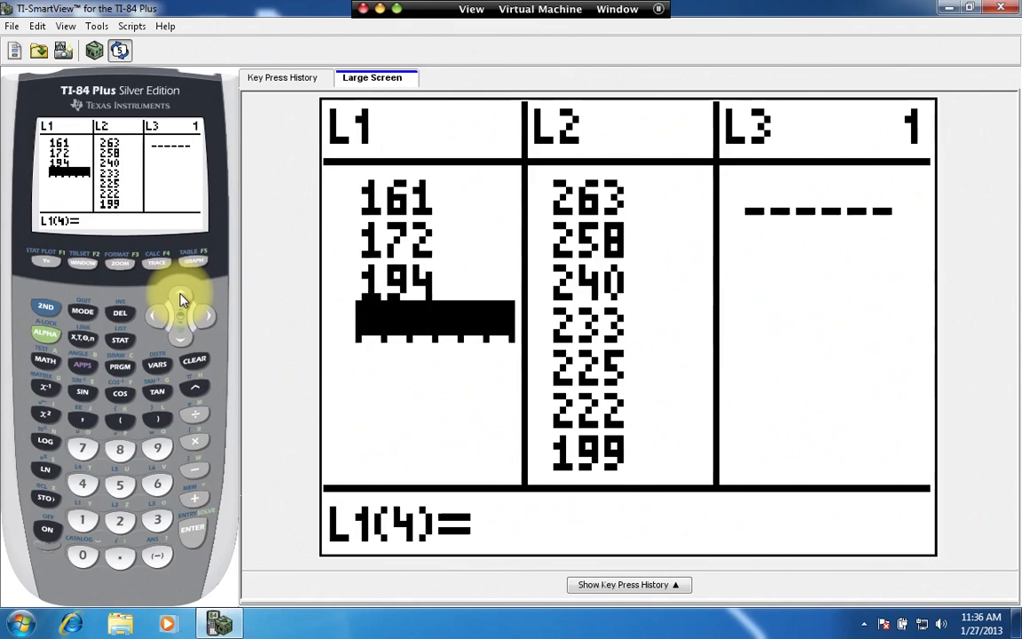
# Set the third value of list L1 to 193.
pyautogui.click(180, 299)
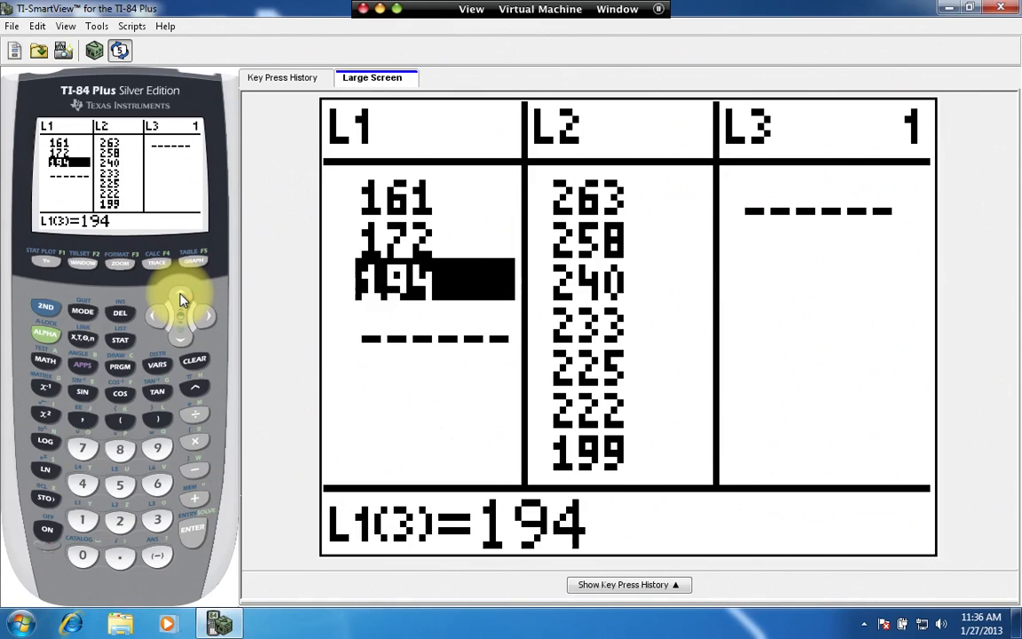
pyautogui.write('193')
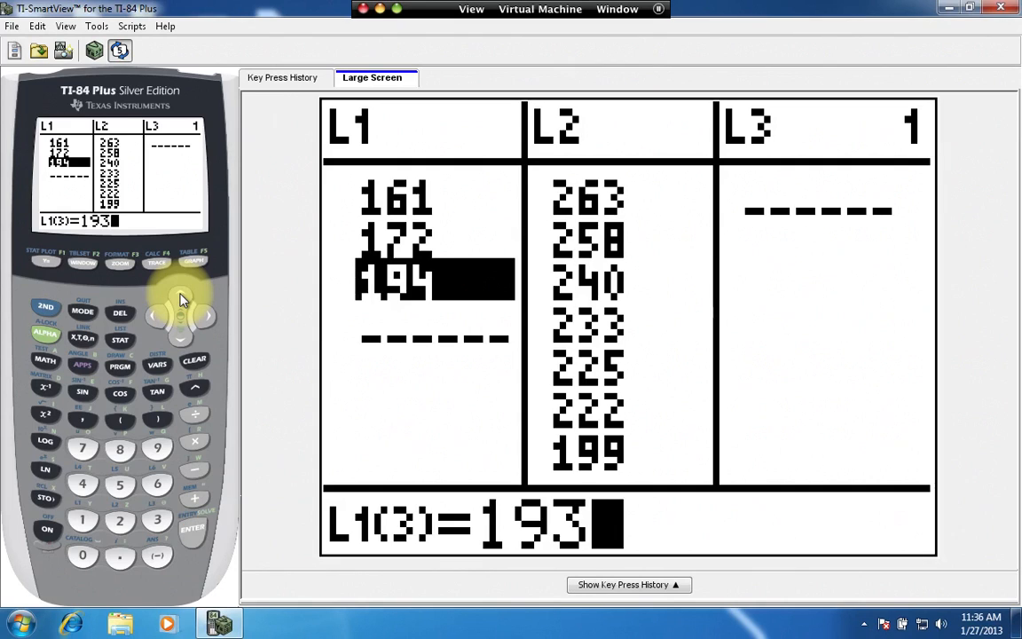
pyautogui.press('Return')
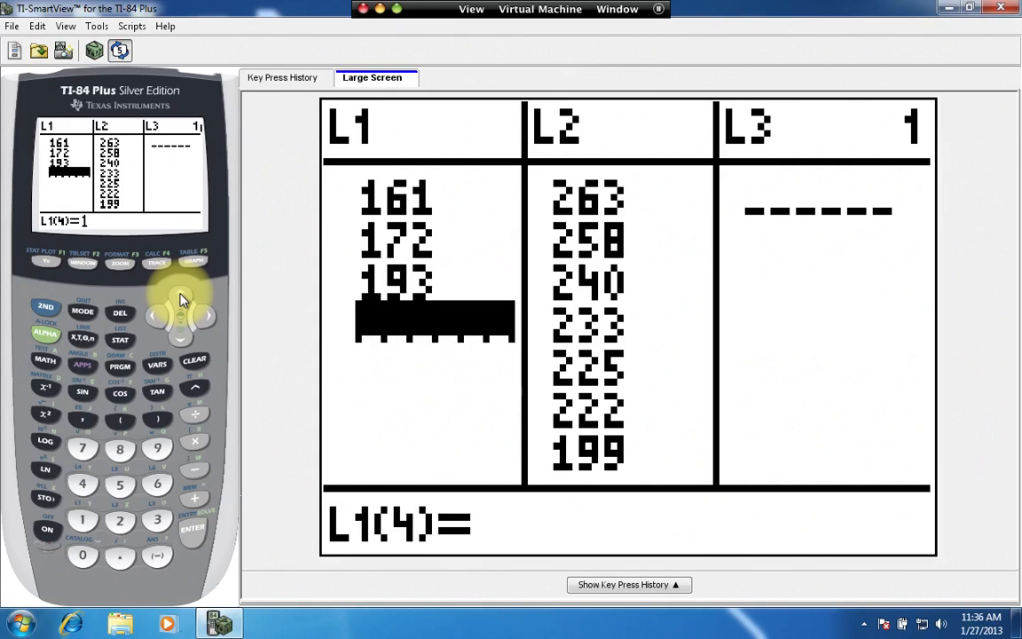
# Enter 190, 205, 214 and 217 as the fourth to seventh values of list L1.
pyautogui.write('190')
pyautogui.press('Return')
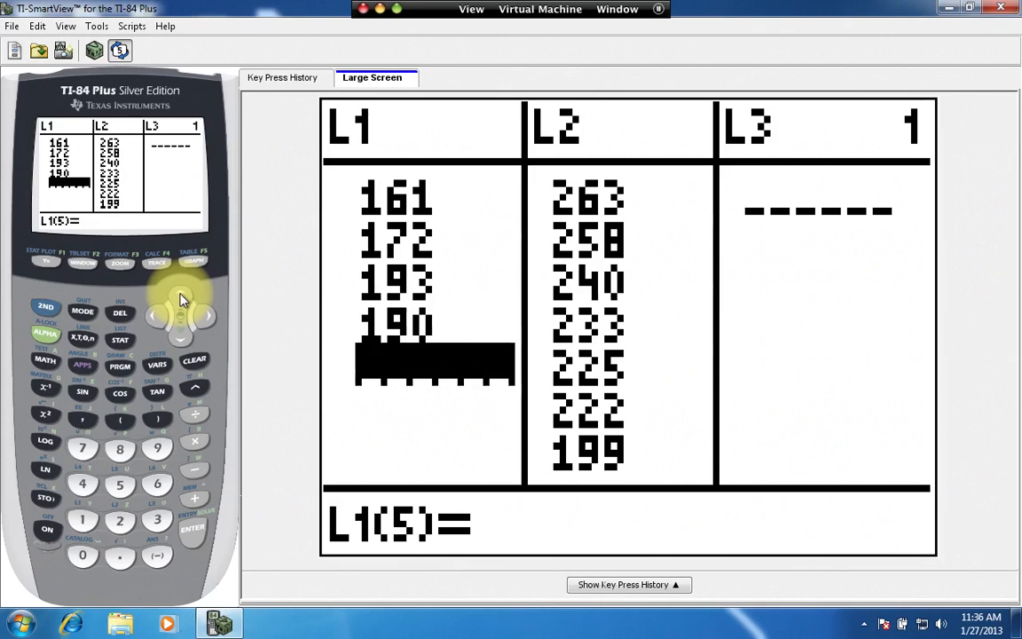
pyautogui.write('205')
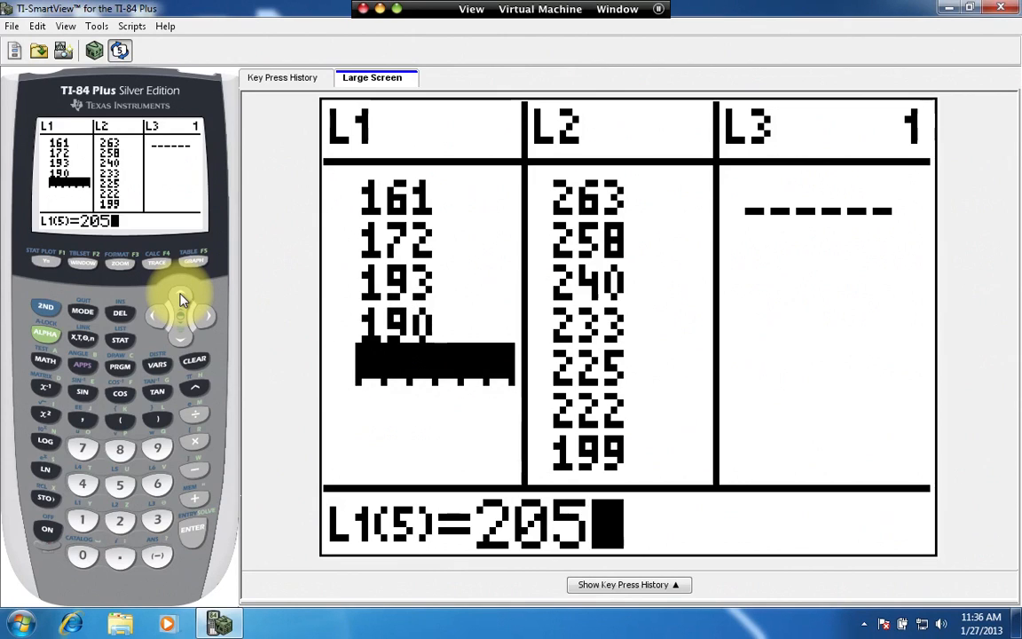
pyautogui.press('Return')
pyautogui.write('214')
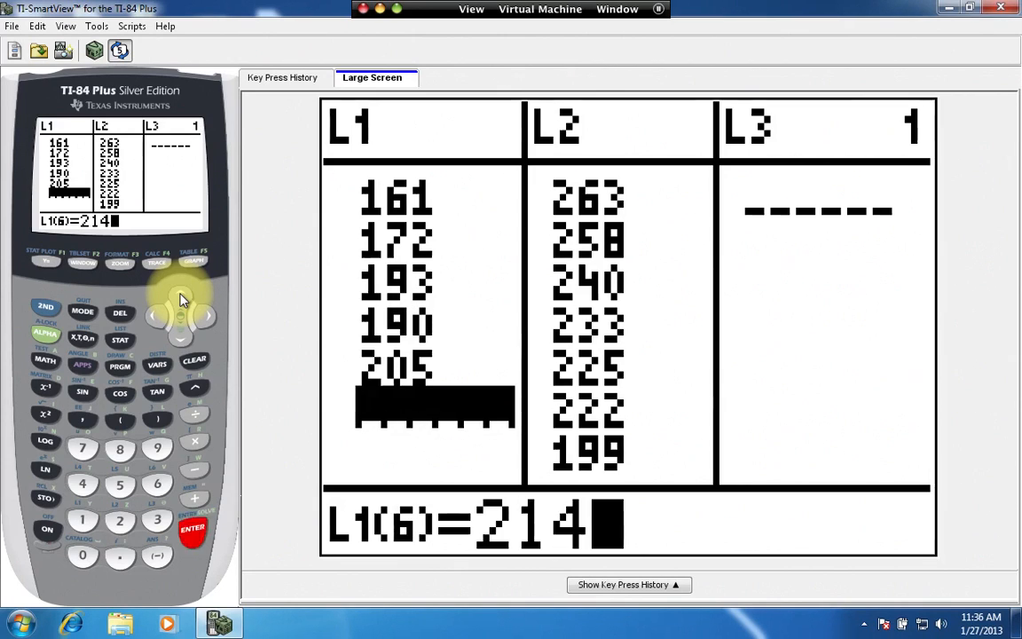
pyautogui.press('Return')
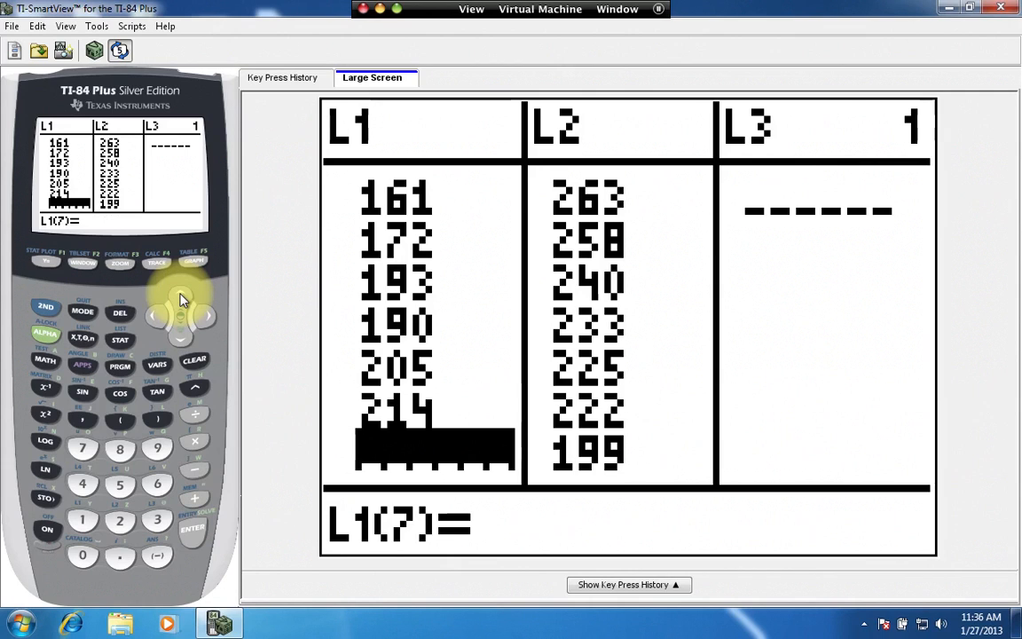
pyautogui.write('217')
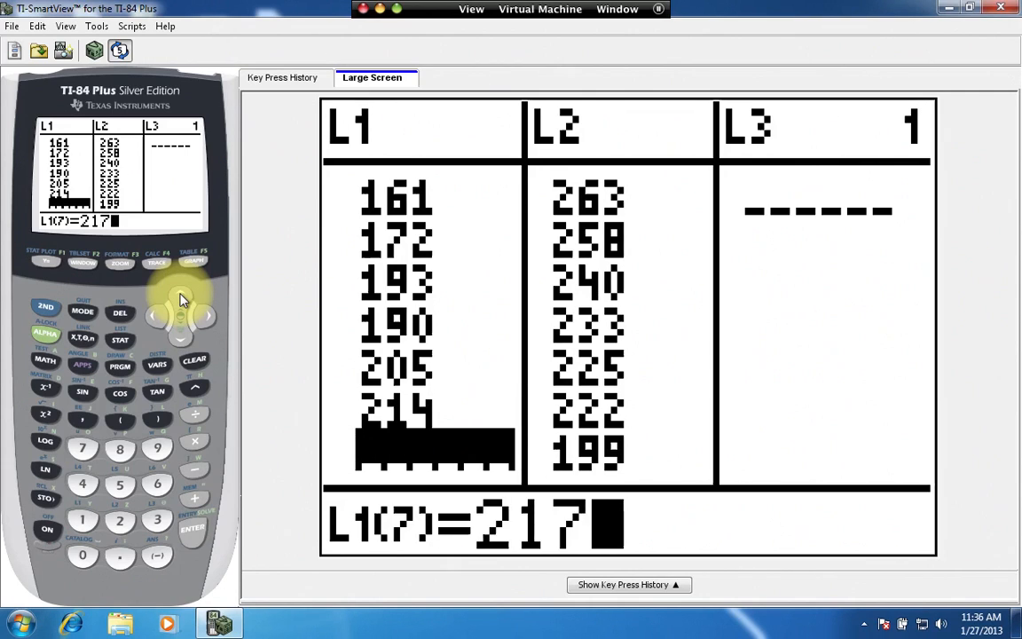
pyautogui.press('Return')
# Enter 205, 168, 176, 188 and 195 as the eighth to twelfth values of list L1.
pyautogui.write('205')
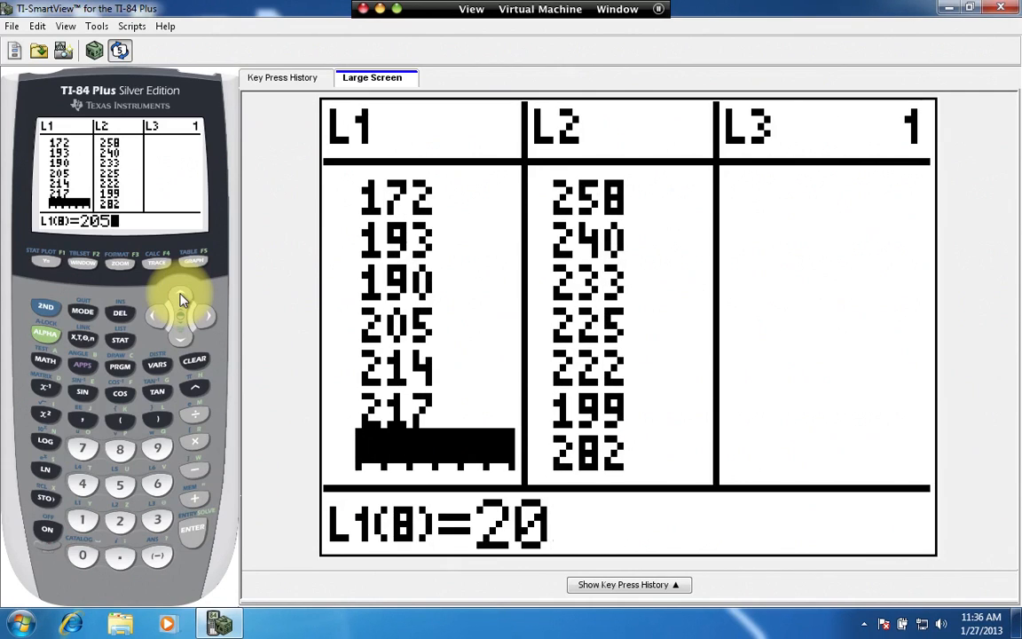
pyautogui.press('Return')
pyautogui.write('168')
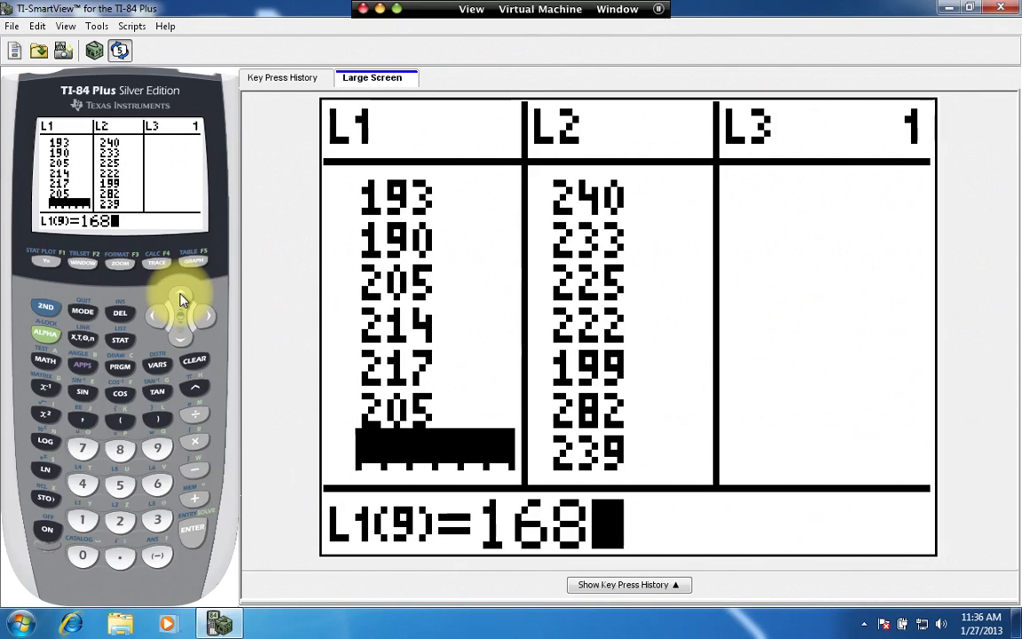
pyautogui.press('Return')
pyautogui.write('176')
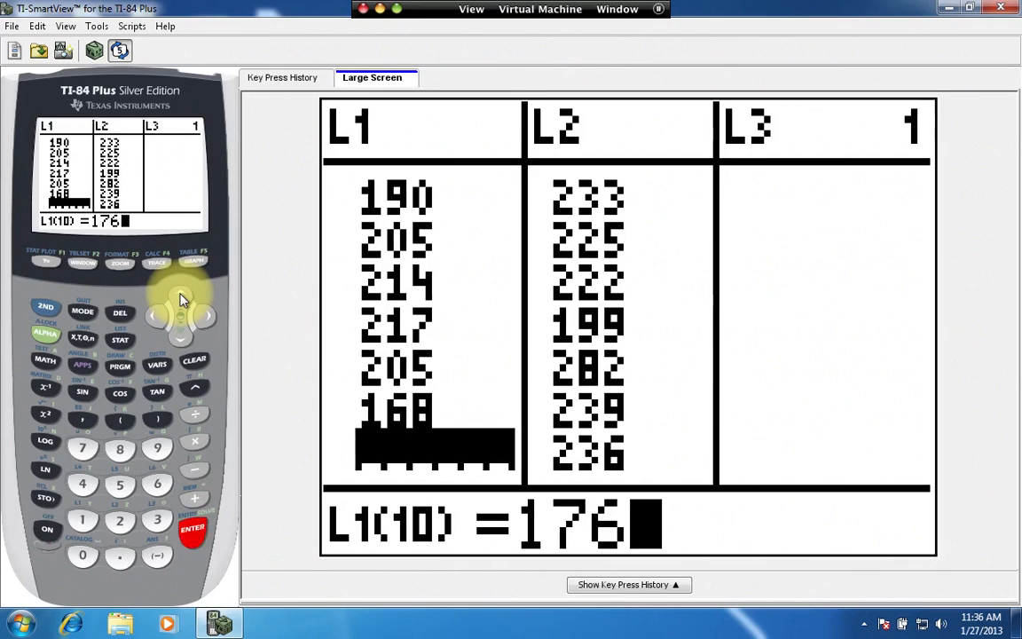
pyautogui.press('Return')
pyautogui.write('188')
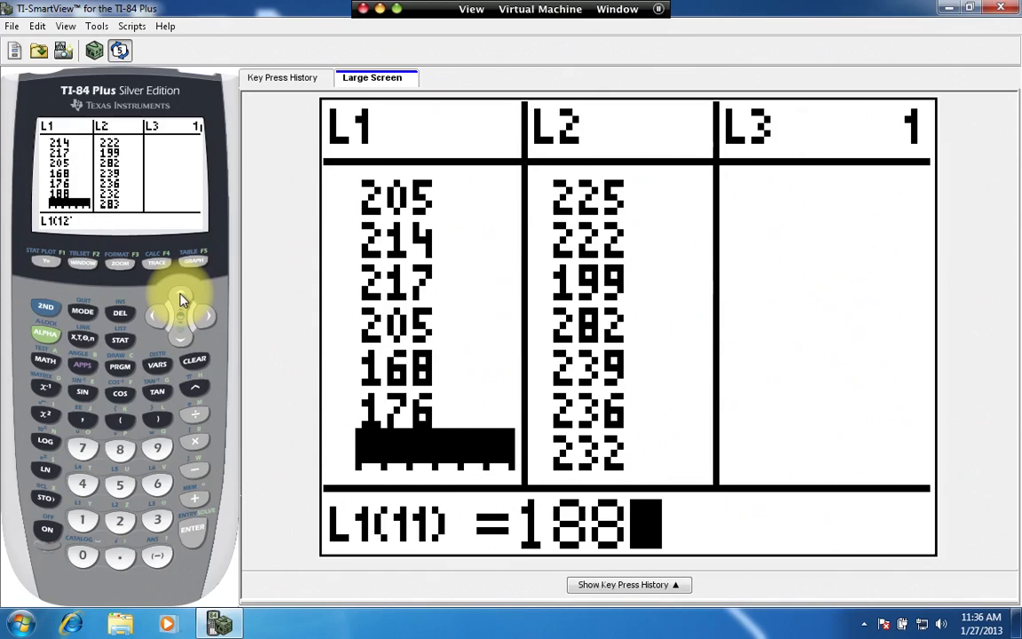
pyautogui.press('Return')
pyautogui.write('195')
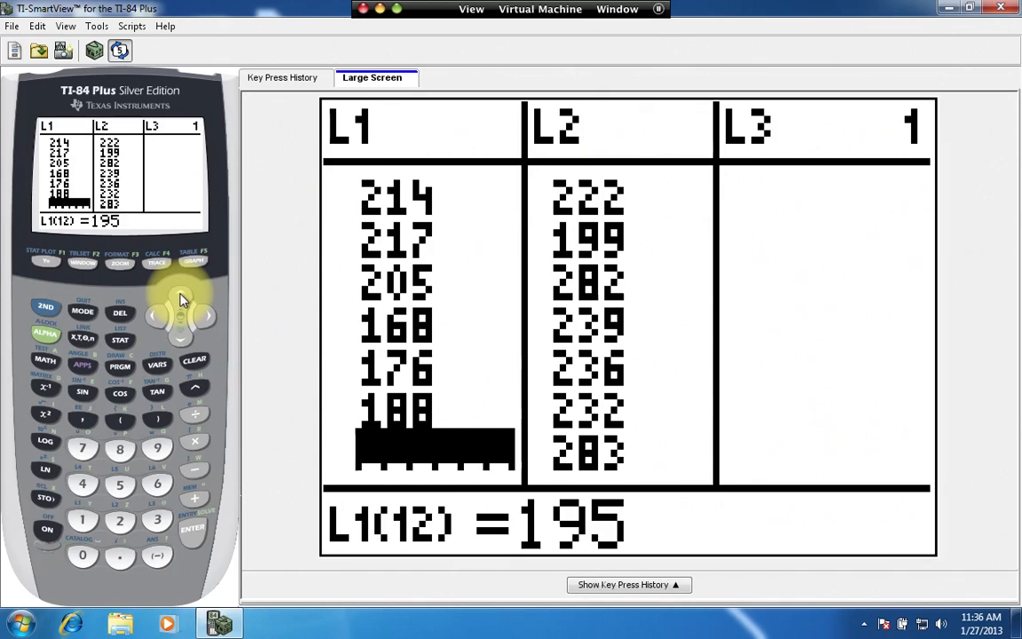
pyautogui.press('Return')
# Enter 209, 219, 189 and 209 as the 13th to 16th values of list L1.
pyautogui.write('209')
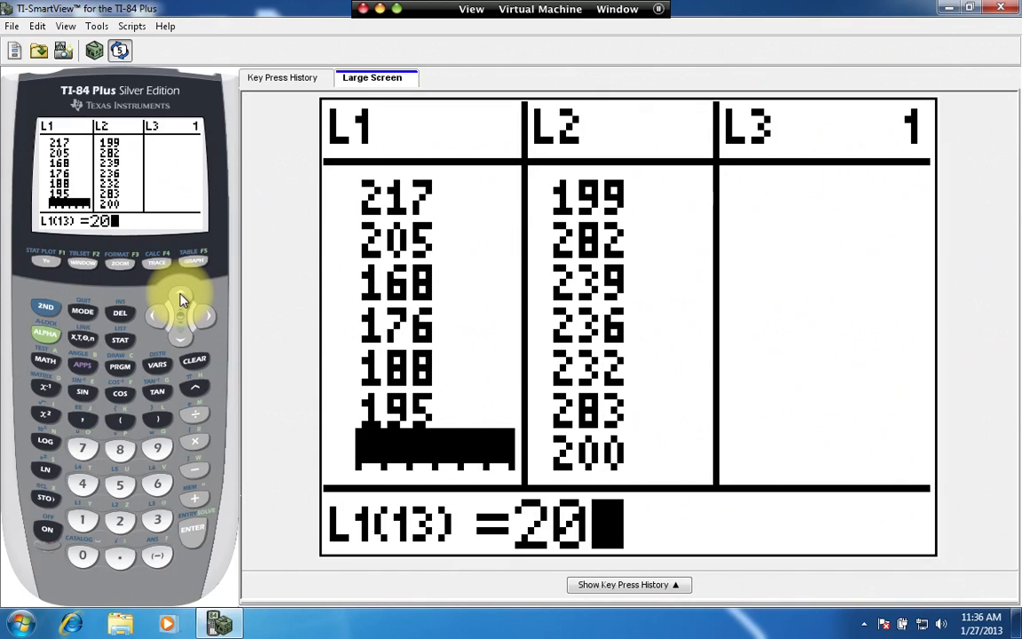
pyautogui.press('Return')
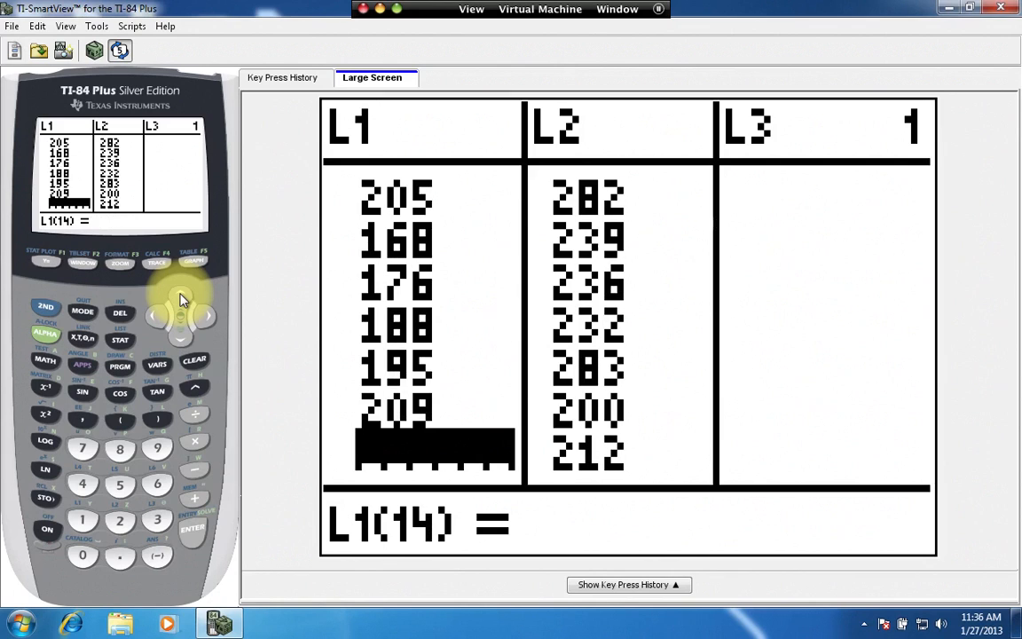
pyautogui.write('219')
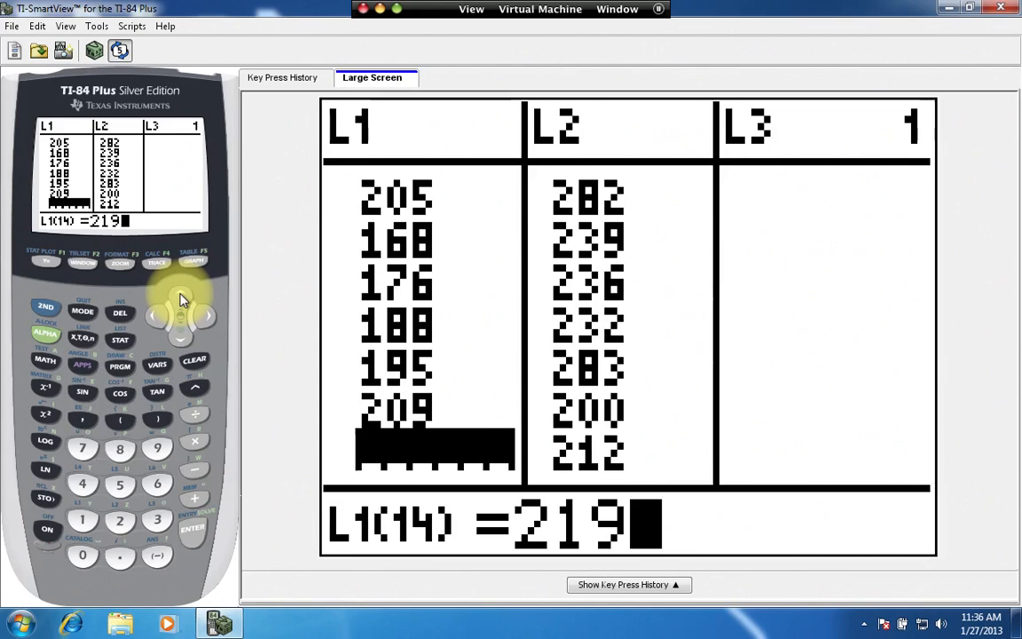
pyautogui.press('Return')
pyautogui.write('189')
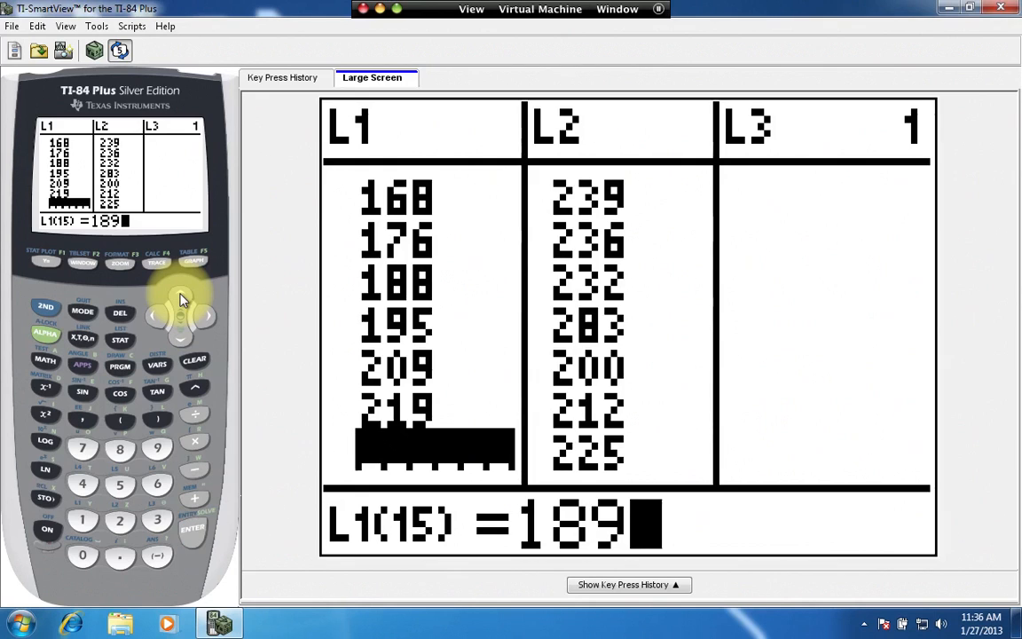
pyautogui.press('Return')
pyautogui.write('20')
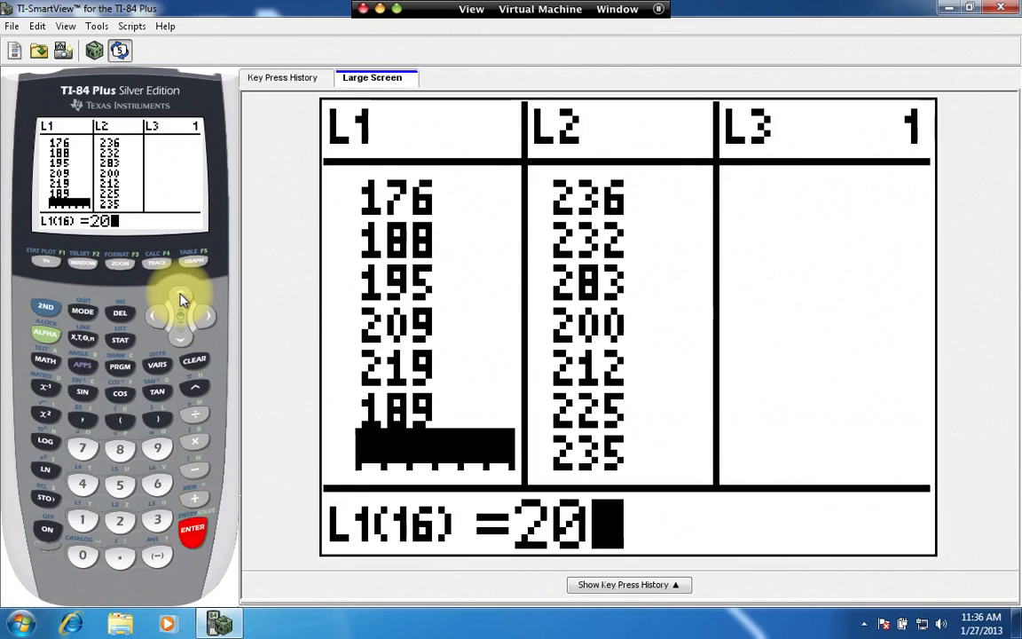
pyautogui.write('9')
pyautogui.press('Return')
# Enter 220, 211, 200, 195 and 184 as the 17th to 21st values of list L1.
pyautogui.write('220')
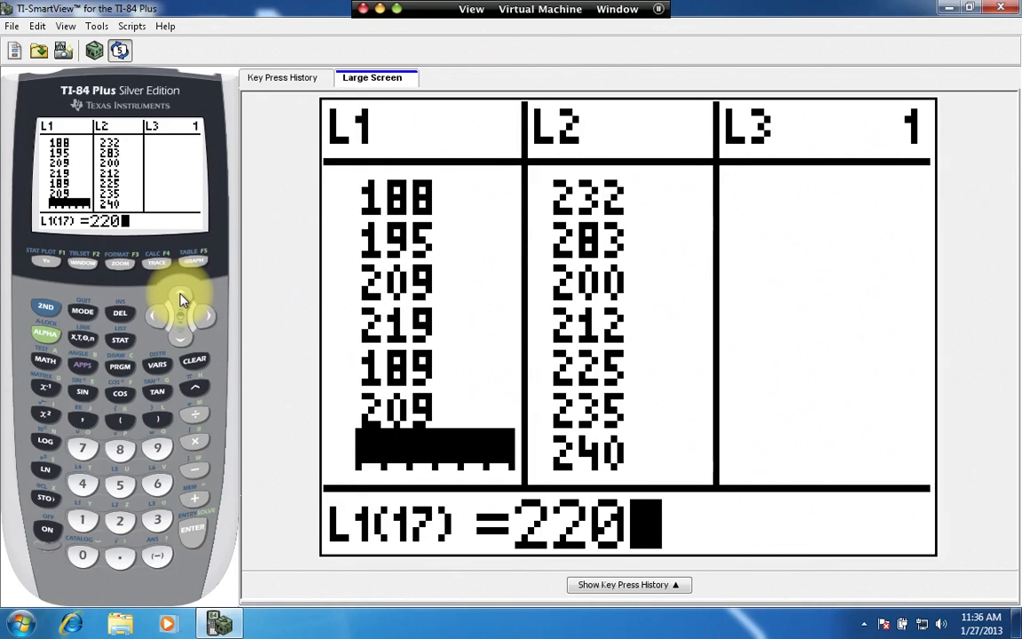
pyautogui.press('Return')
pyautogui.write('211')
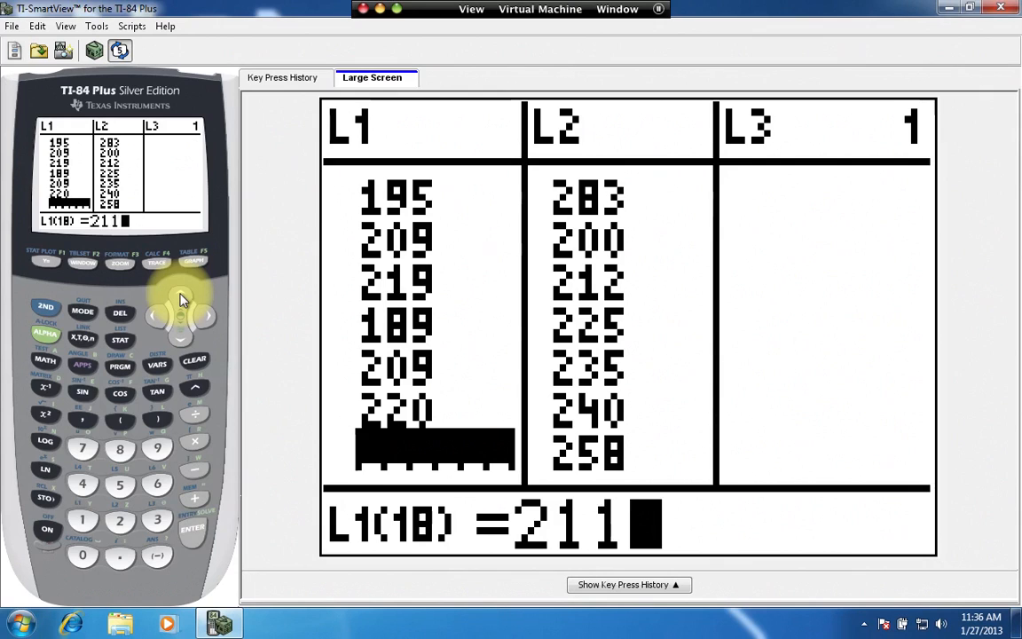
pyautogui.press('Return')
pyautogui.write('200')
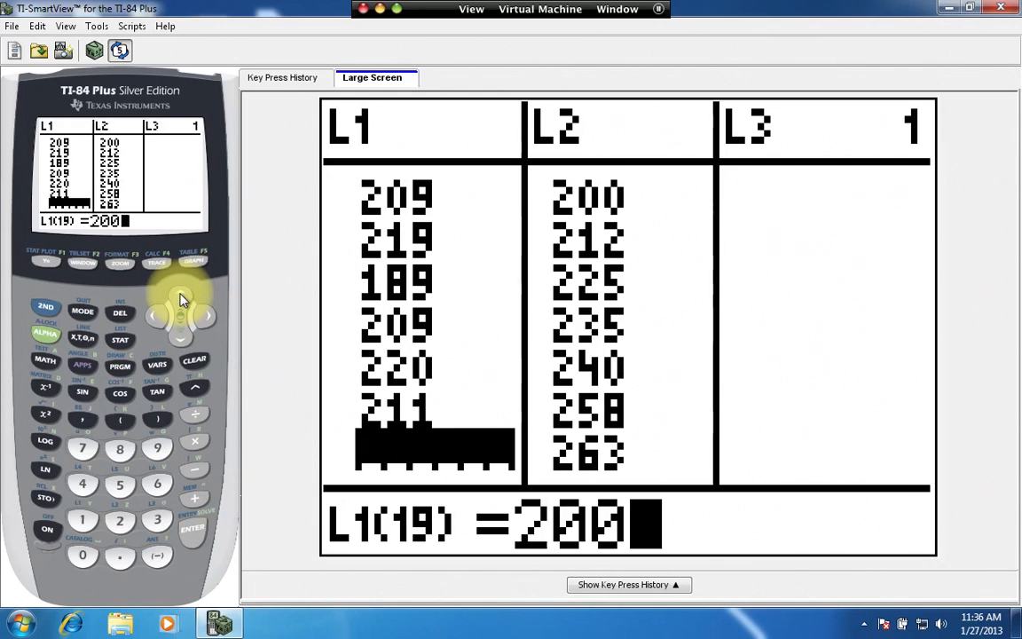
pyautogui.press('Return')
pyautogui.write('195')
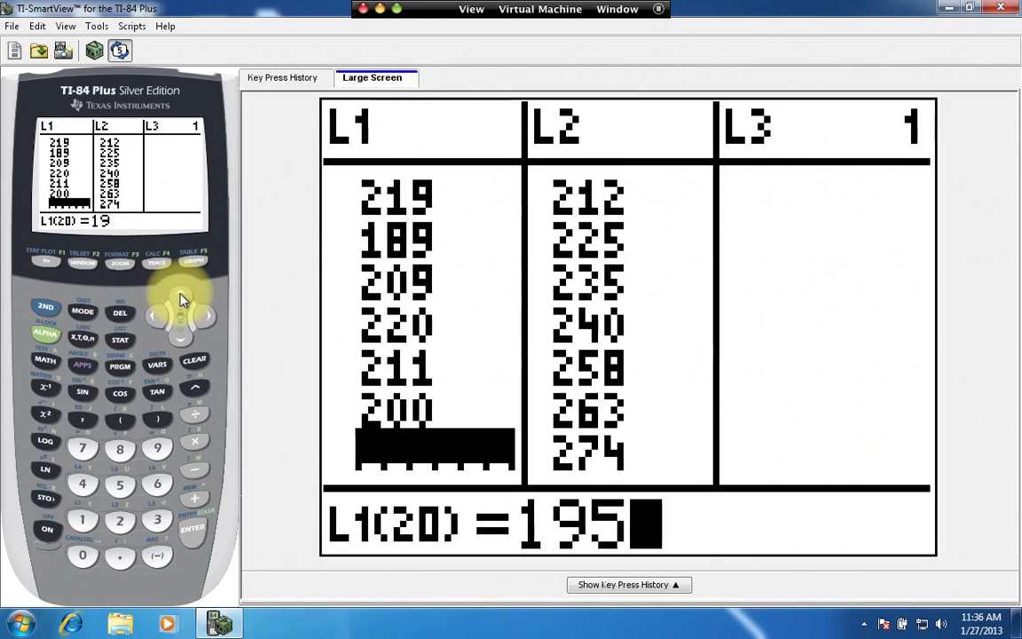
pyautogui.press('Return')
pyautogui.write('184')
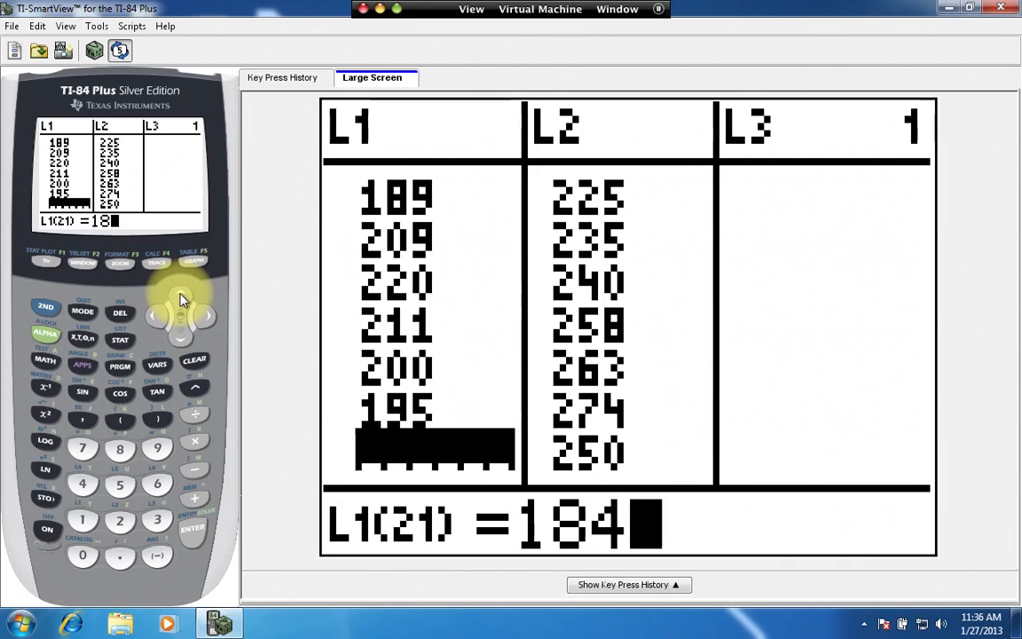
pyautogui.press('Return')
# Enter 175, 198, 209, 211 and 228 as the 22nd to 26th values of list L1 and recheck the last entry.
pyautogui.write('175')
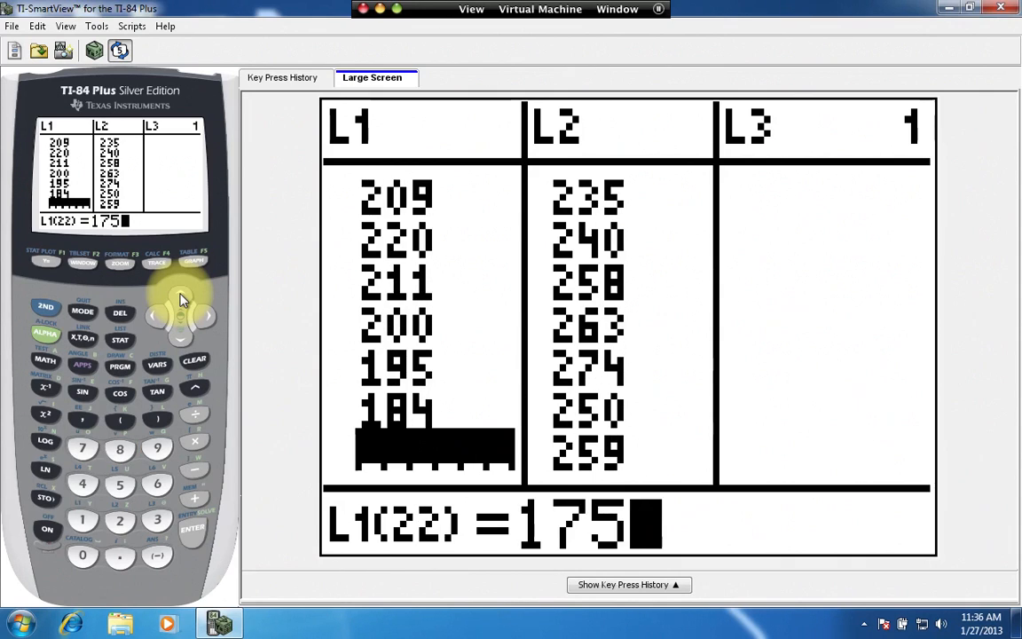
pyautogui.press('Return')
pyautogui.write('198')
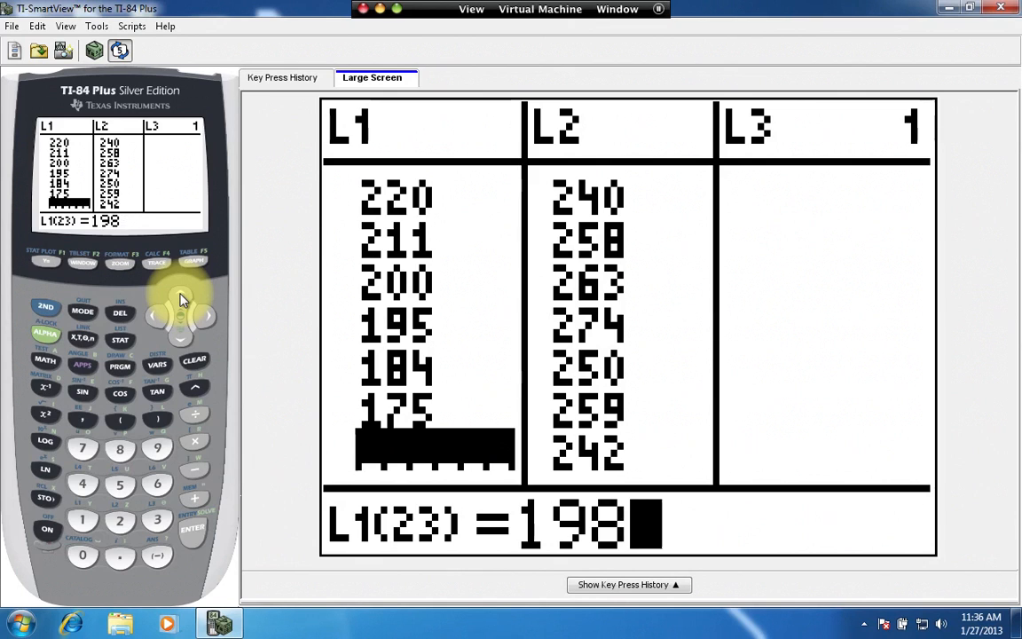
pyautogui.press('Return')
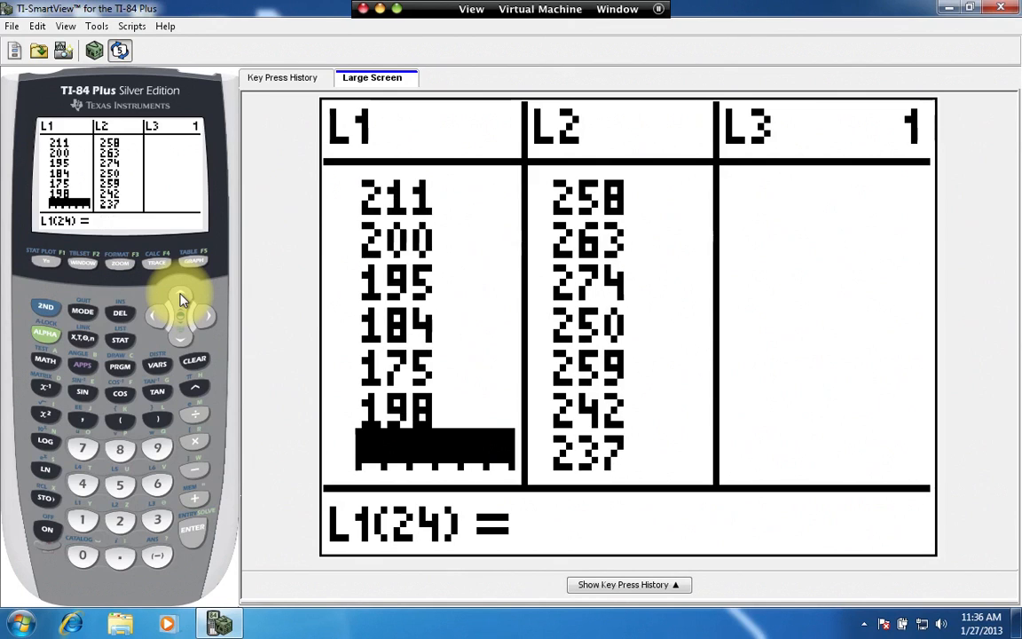
pyautogui.write('209')
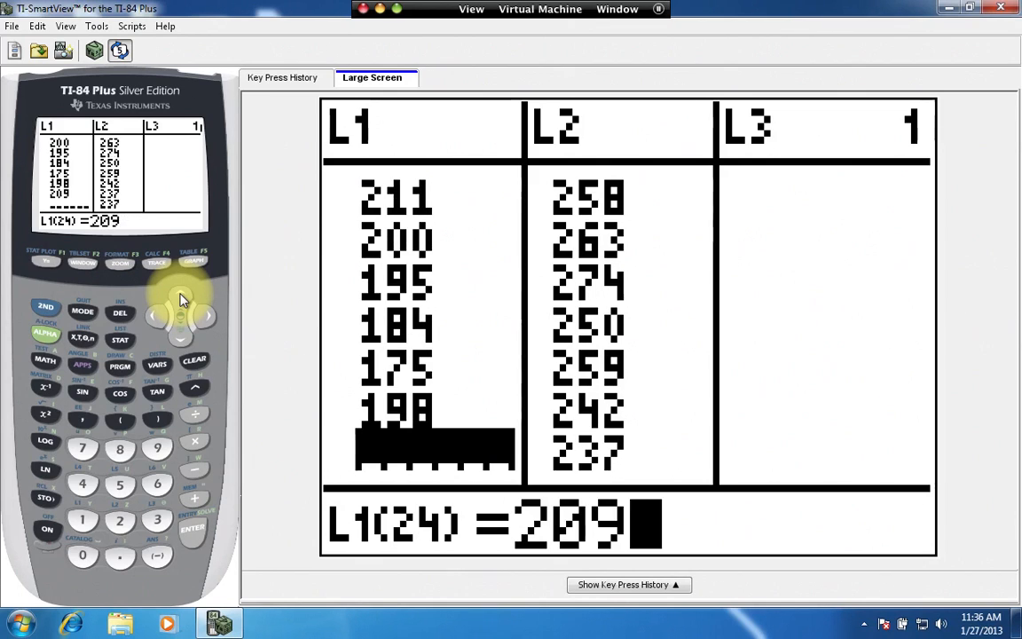
pyautogui.press('Return')
pyautogui.write('211')
pyautogui.press('Return')
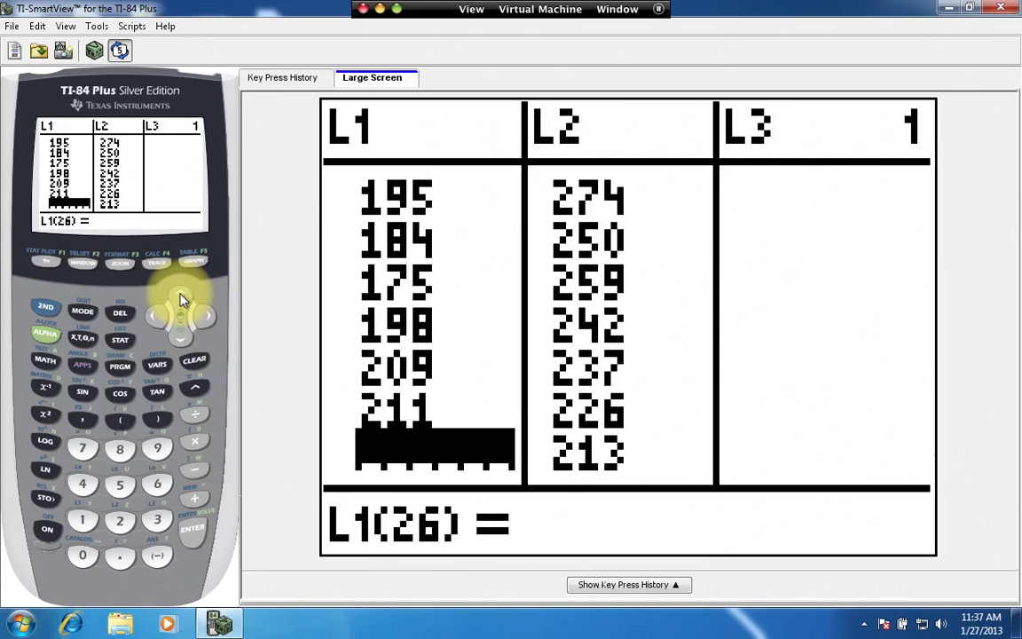
pyautogui.write('228')
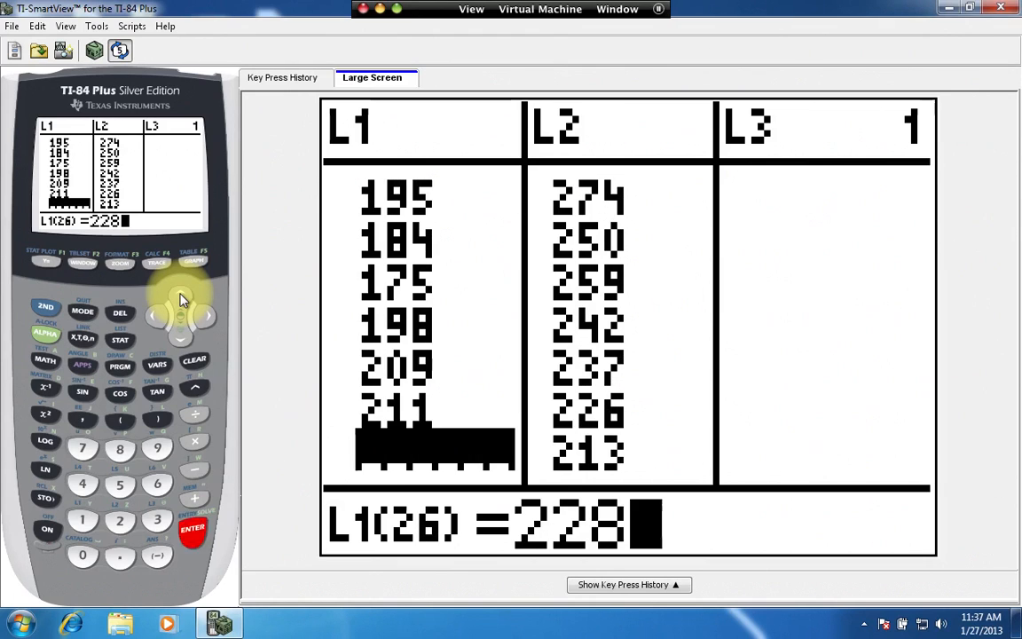
pyautogui.press('Return')
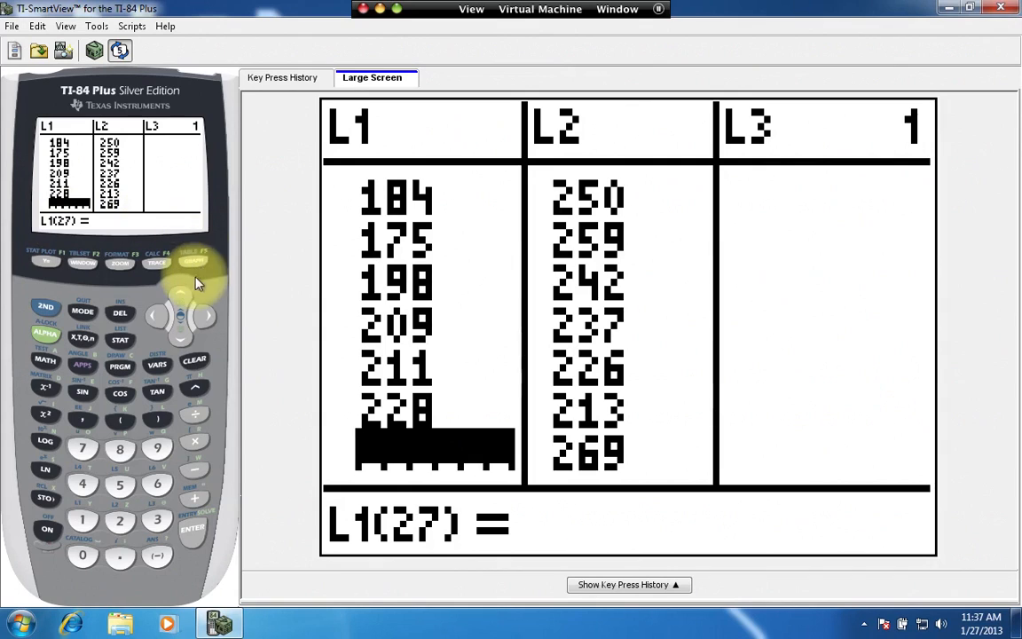
pyautogui.click(181, 298)
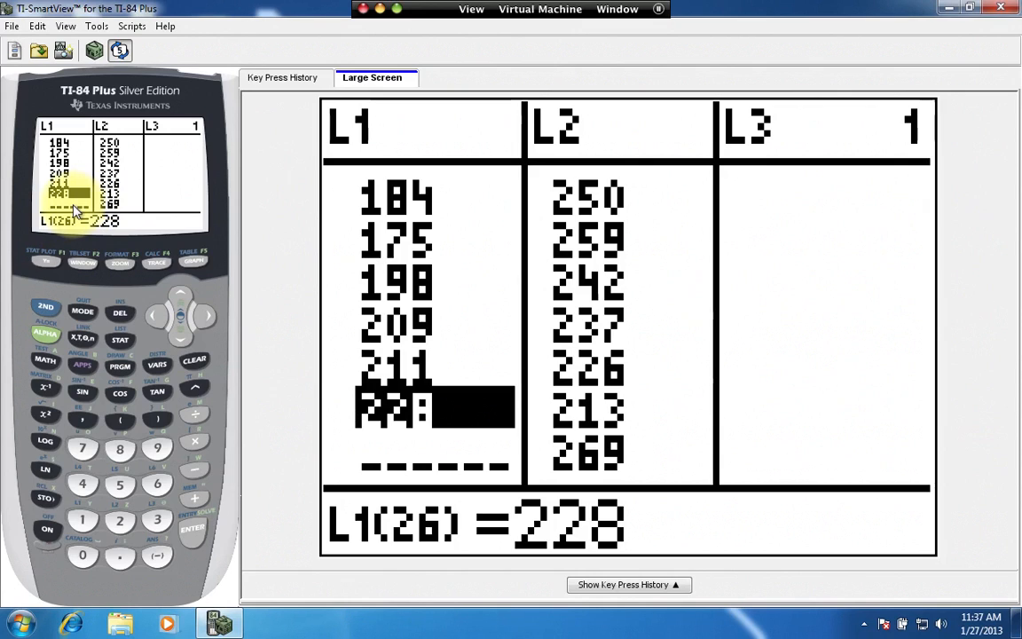
pyautogui.press('Return')
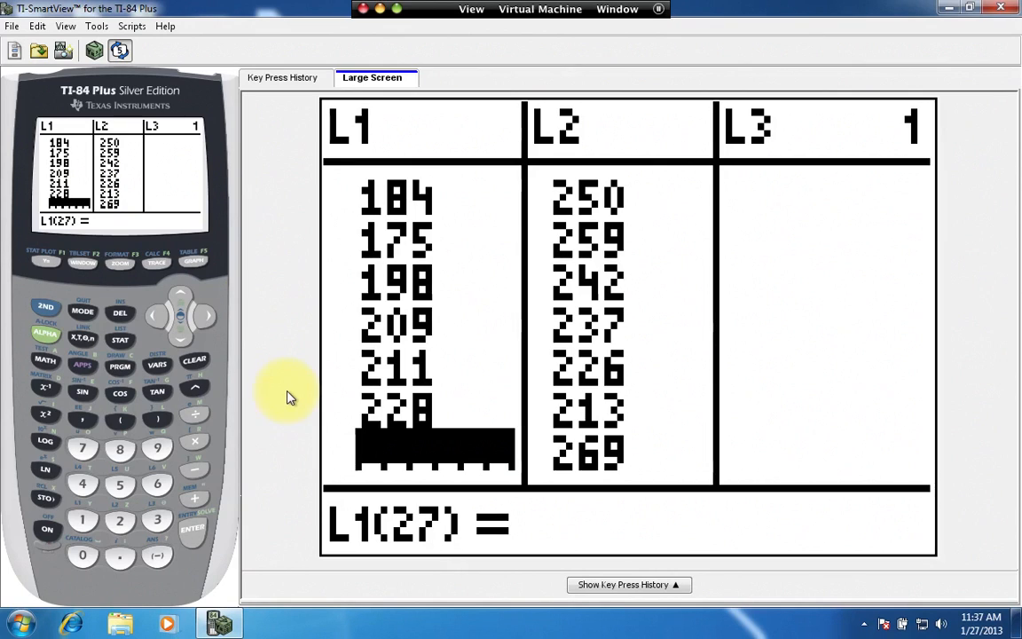
# Enter 199, 188, 172, 165 and 177 as the 27th to 31st values of list L1.
pyautogui.write('199')
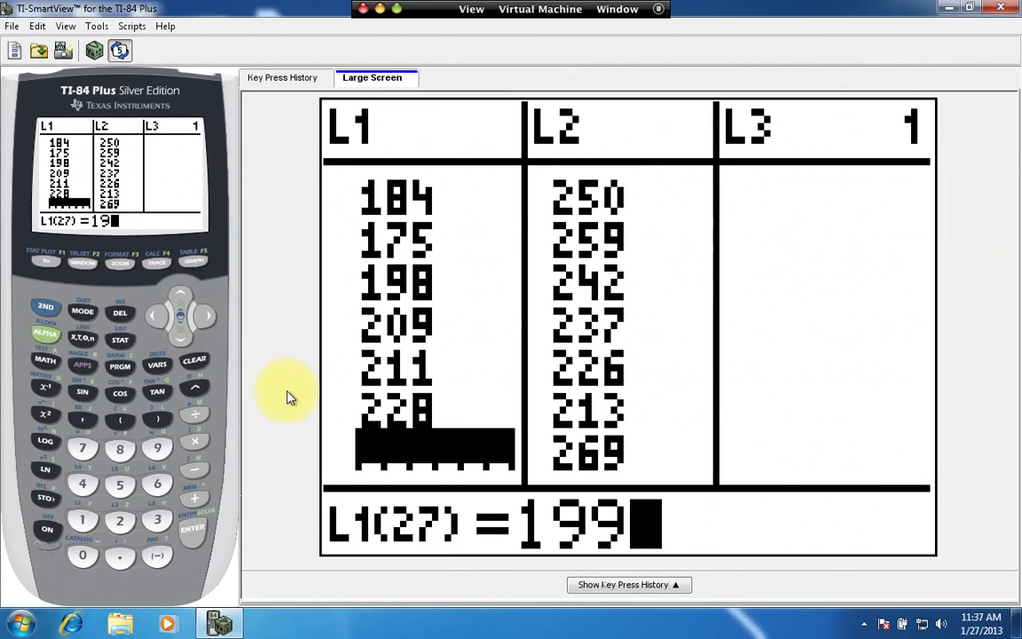
pyautogui.press('Return')
pyautogui.write('188')
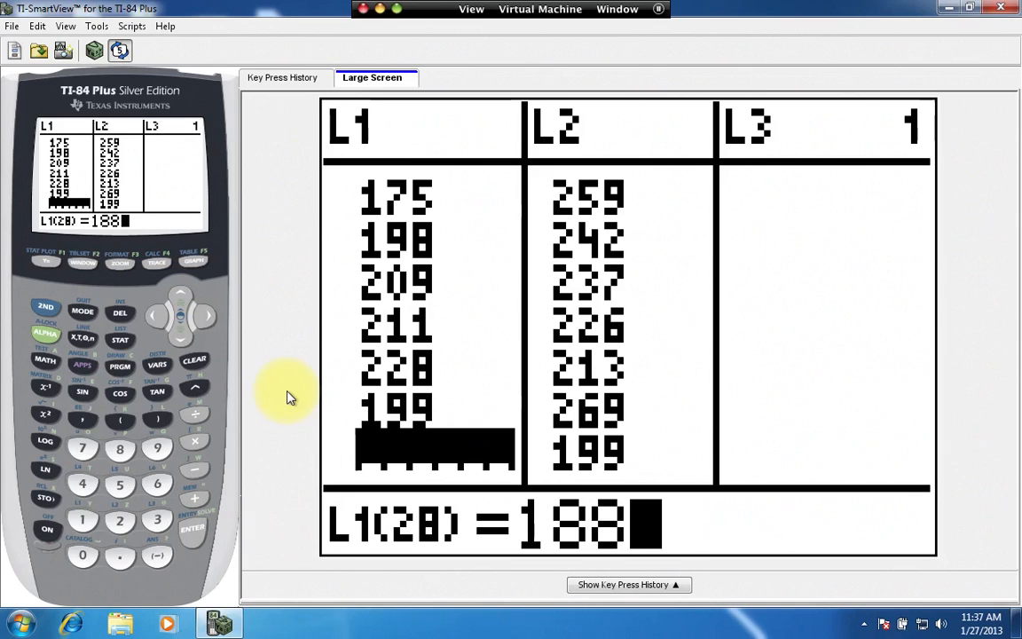
pyautogui.press('Return')
pyautogui.write('172')
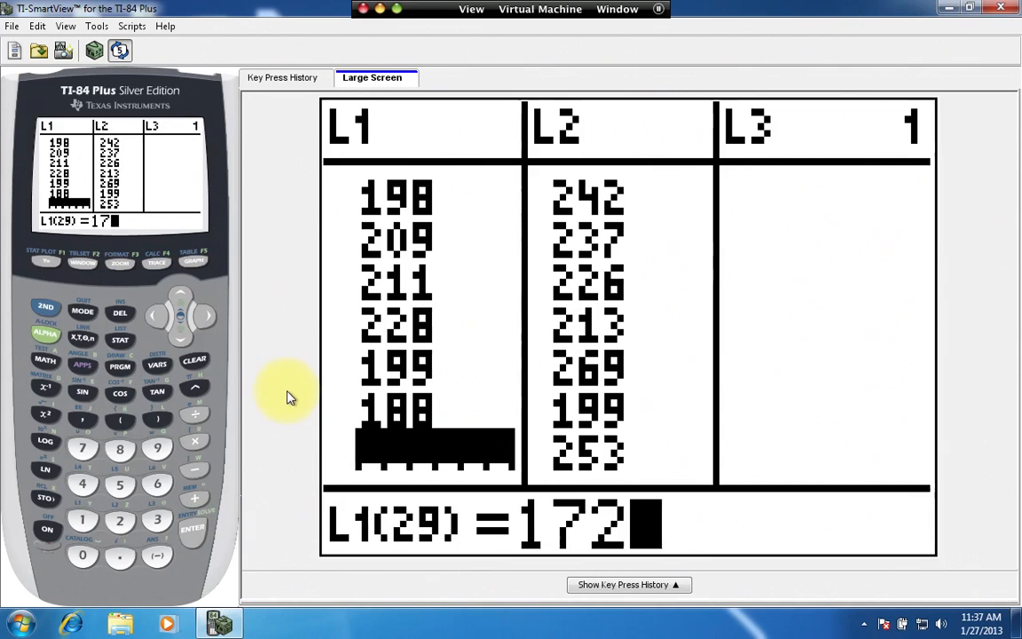
pyautogui.press('Return')
pyautogui.write('165')
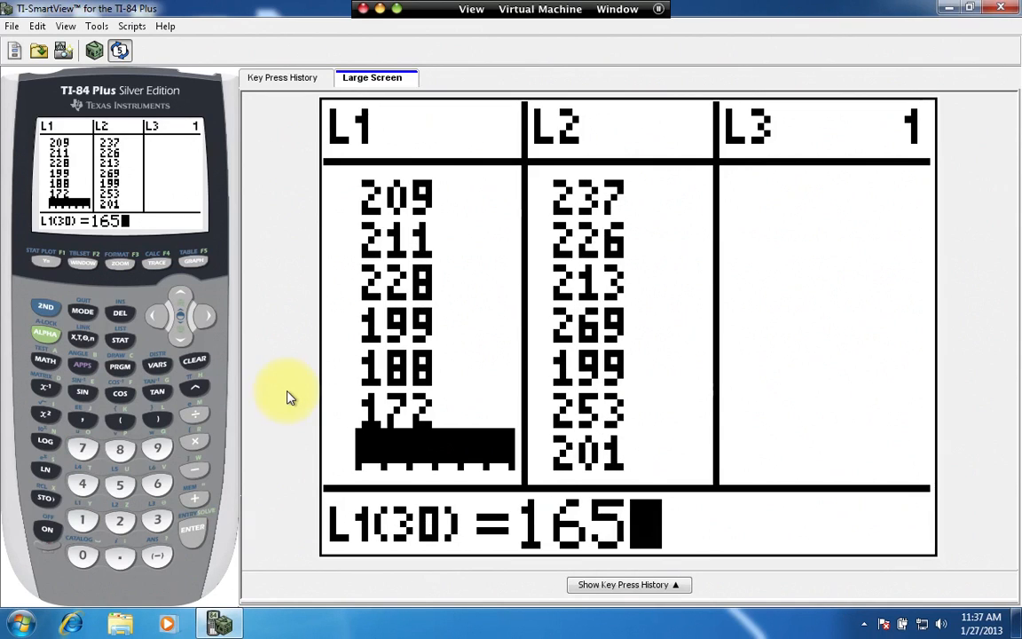
pyautogui.press('Return')
pyautogui.write('177')
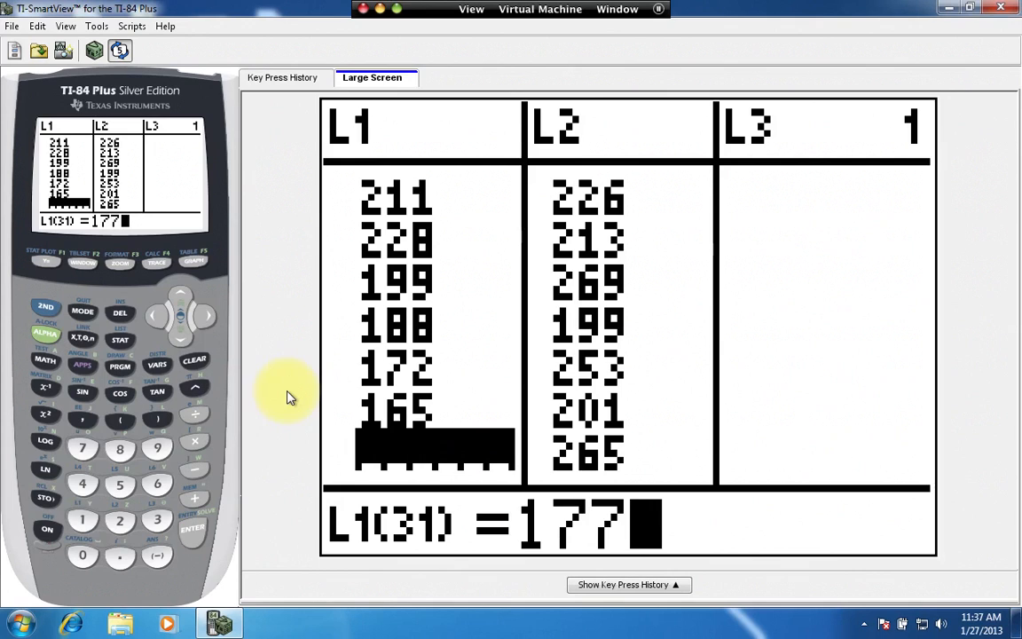
pyautogui.press('Return')
# Enter 197, 202, 211 and 198 as the 32nd to 35th values of list L1.
pyautogui.write('197')
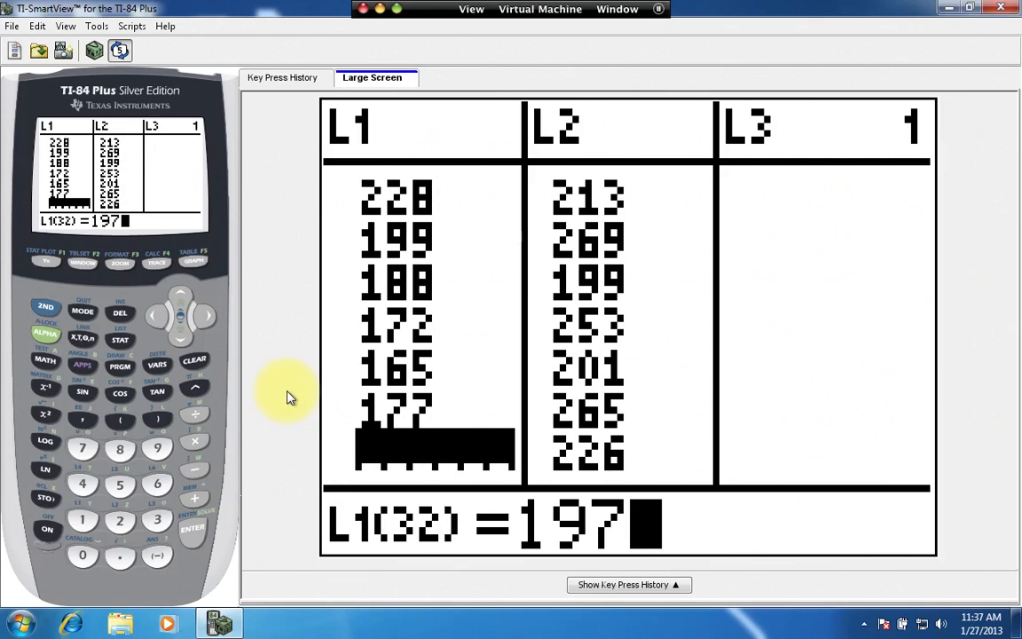
pyautogui.press('Return')
pyautogui.write('202')
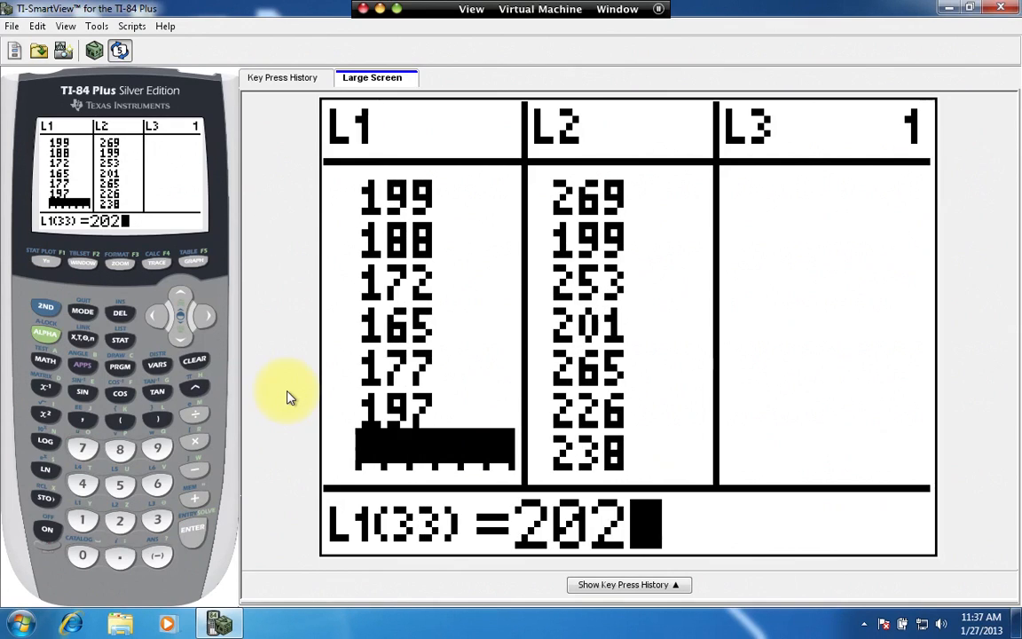
pyautogui.press('Return')
pyautogui.write('211')
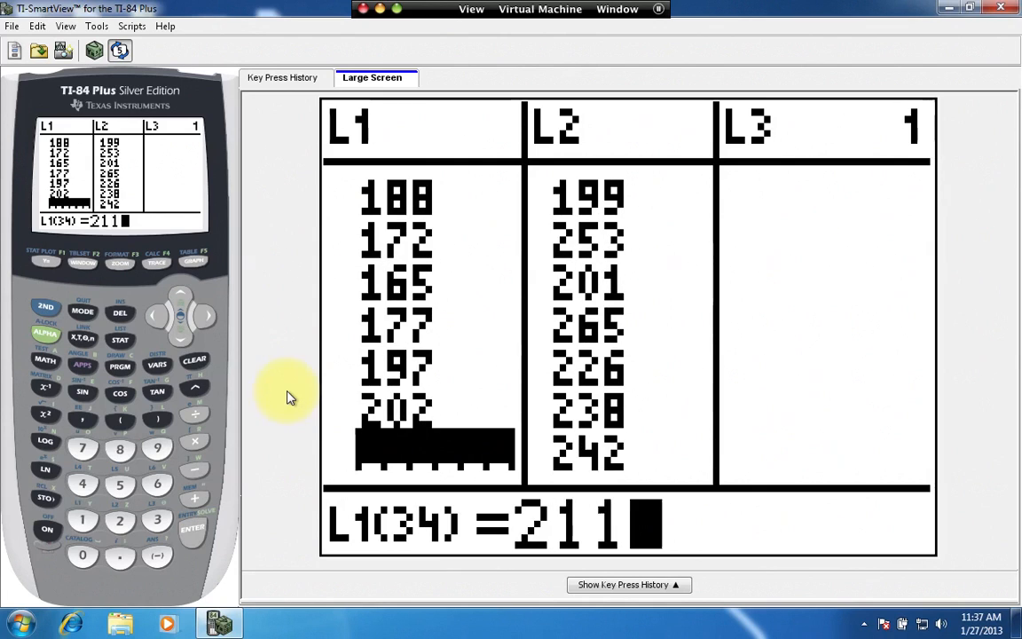
pyautogui.press('Return')
pyautogui.write('198')
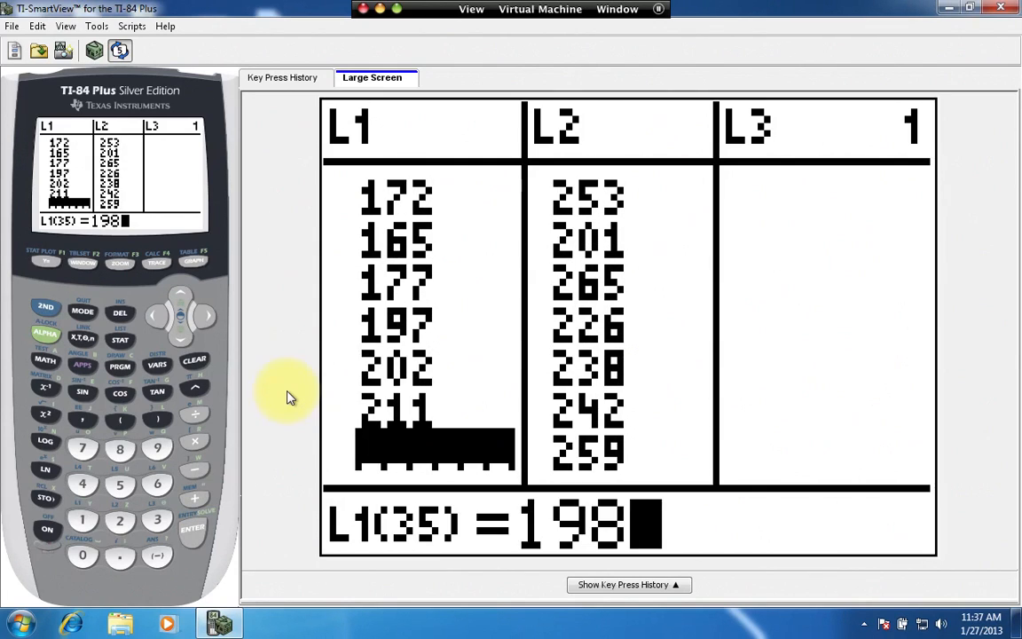
pyautogui.press('Return')
# Enter 184, 171, 200 and 218 as the 36th to 39th values of list L1.
pyautogui.write('184')
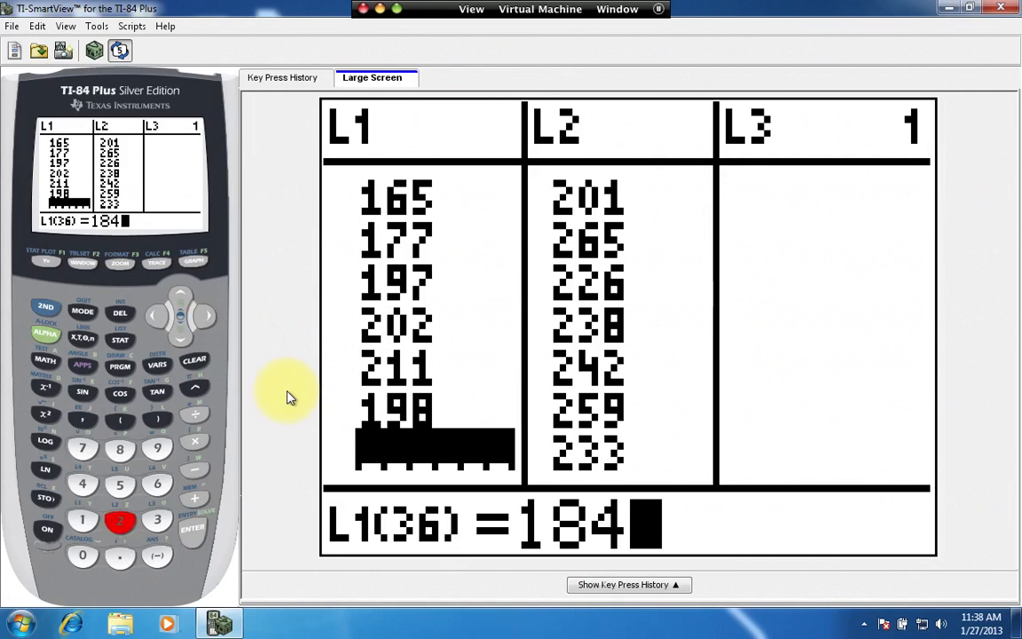
pyautogui.press('Return')
pyautogui.write('171')
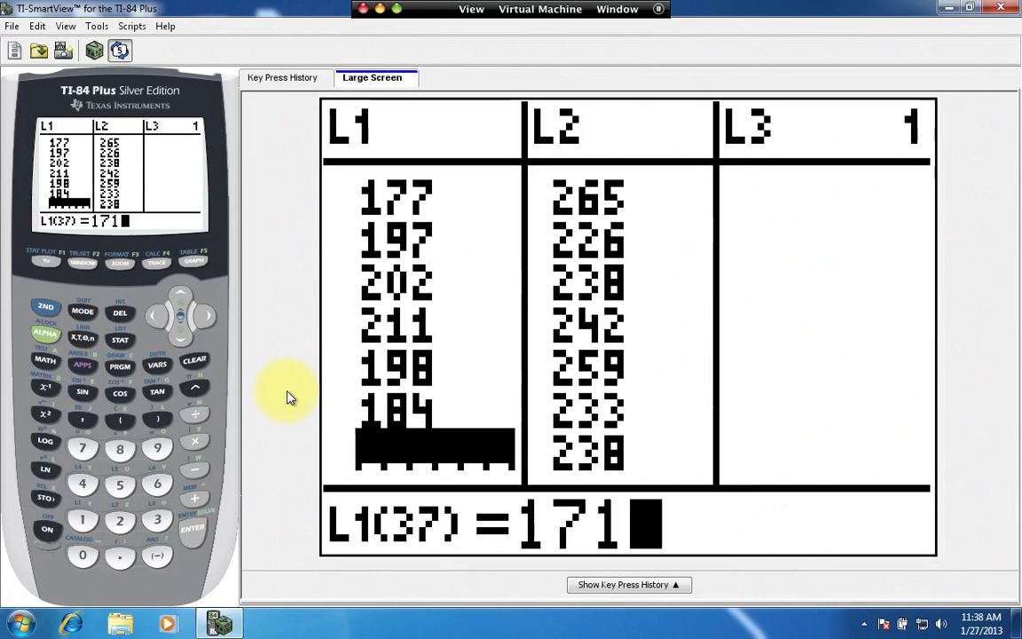
pyautogui.press('Return')
pyautogui.write('200')
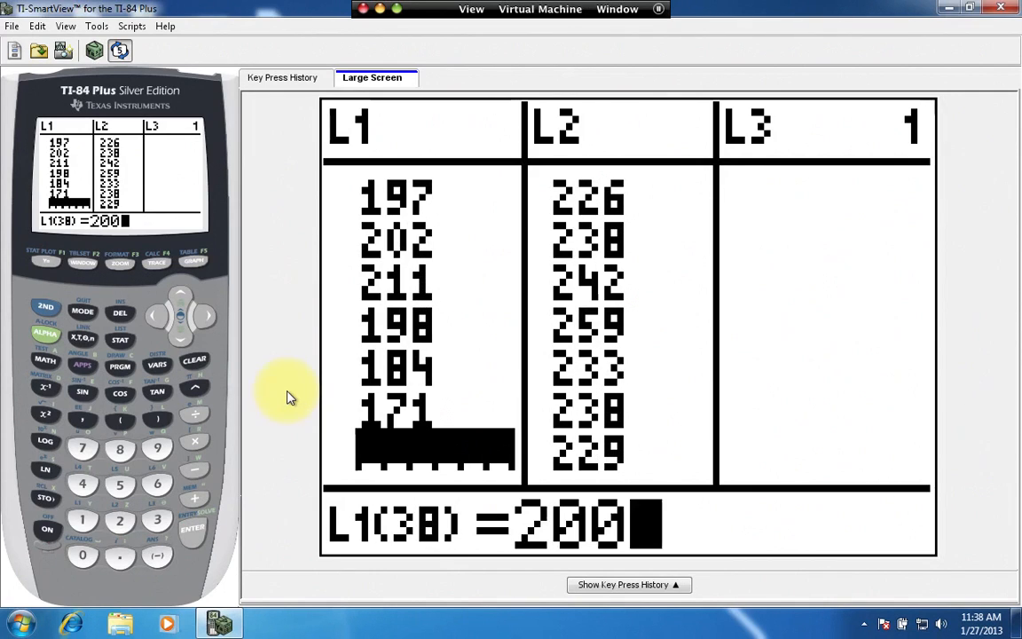
pyautogui.press('Return')
pyautogui.write('218')
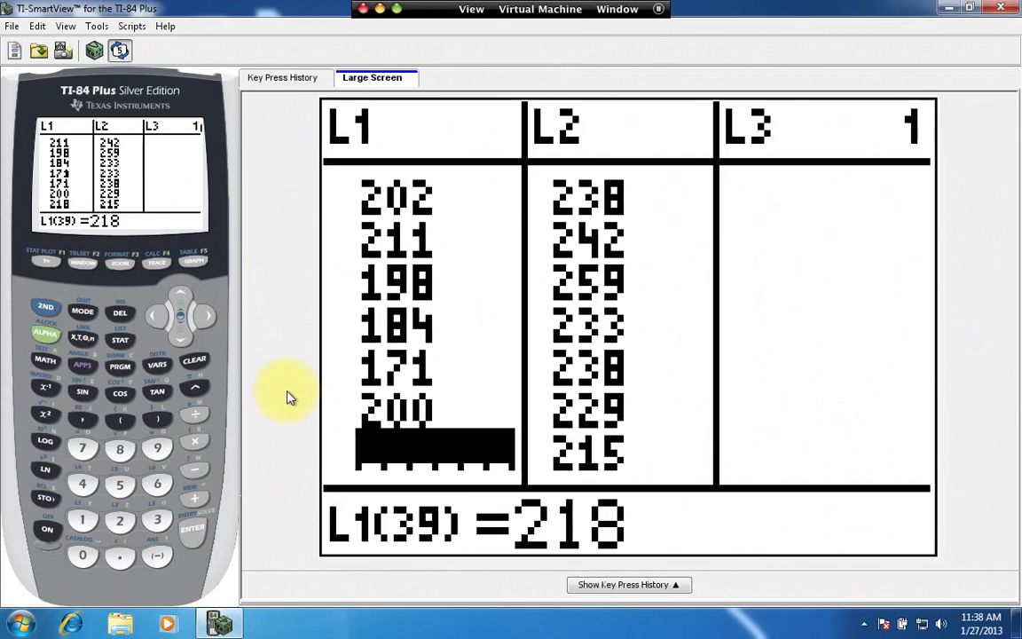
pyautogui.press('Return')
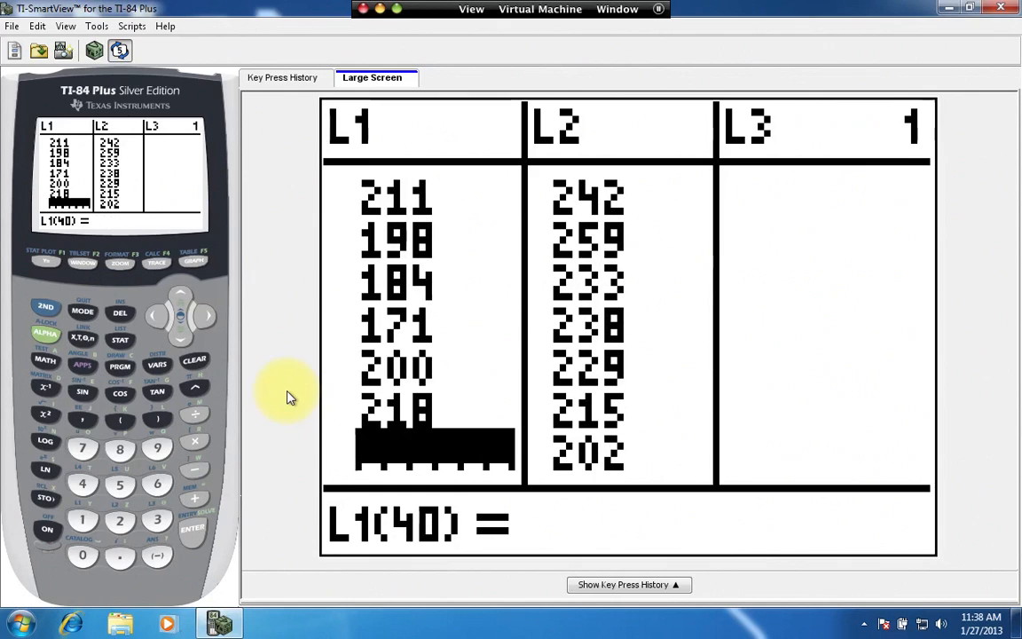
# Enter 220, 210, 189 and 231 as the 40th to 43rd values of list L1.
pyautogui.write('220')
pyautogui.press('Return')
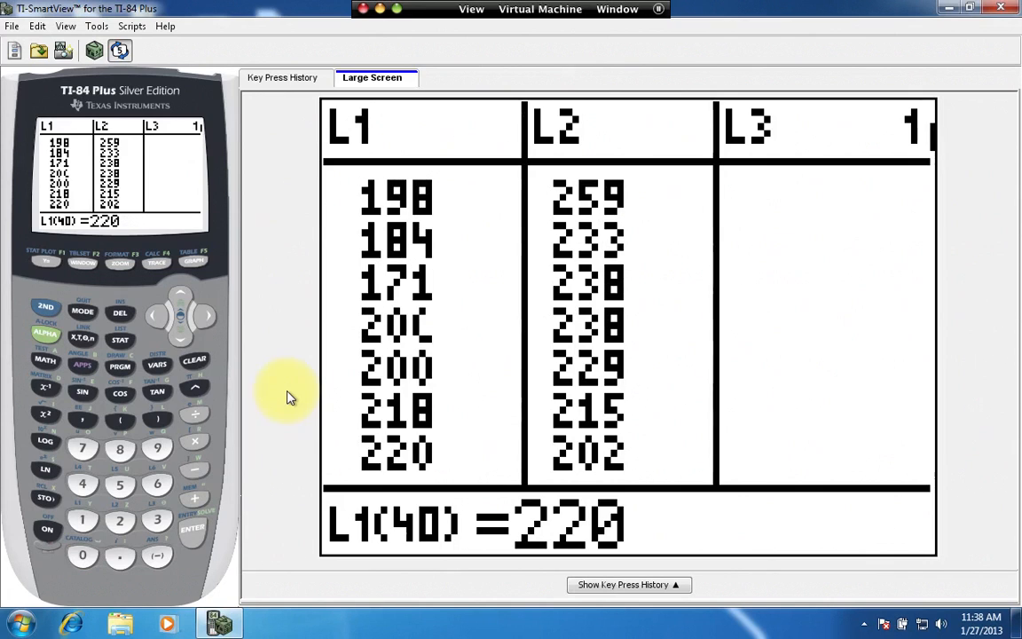
pyautogui.write('210')
pyautogui.press('Return')
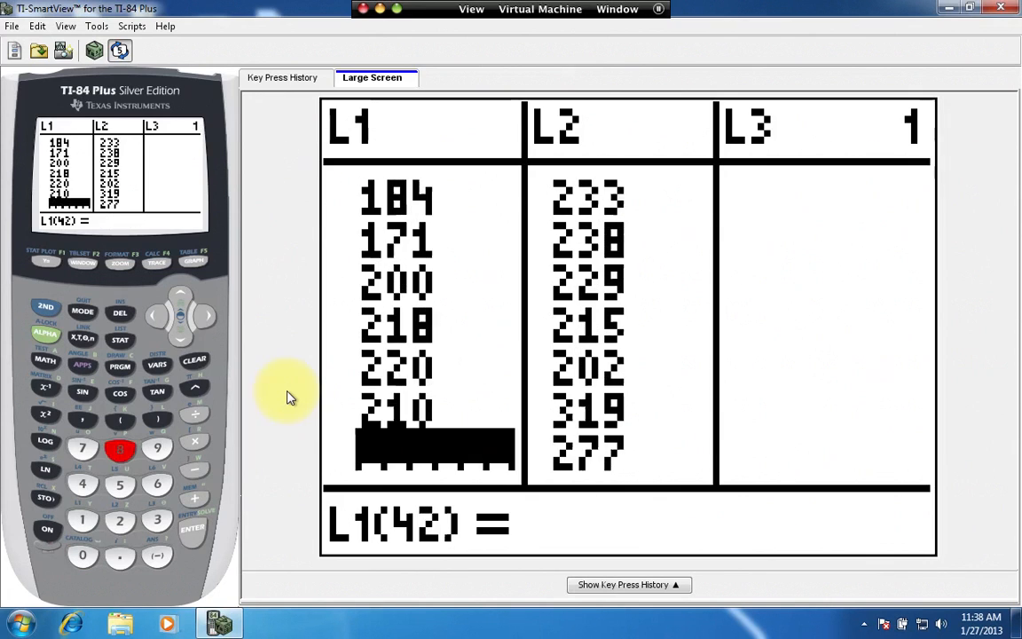
pyautogui.write('189')
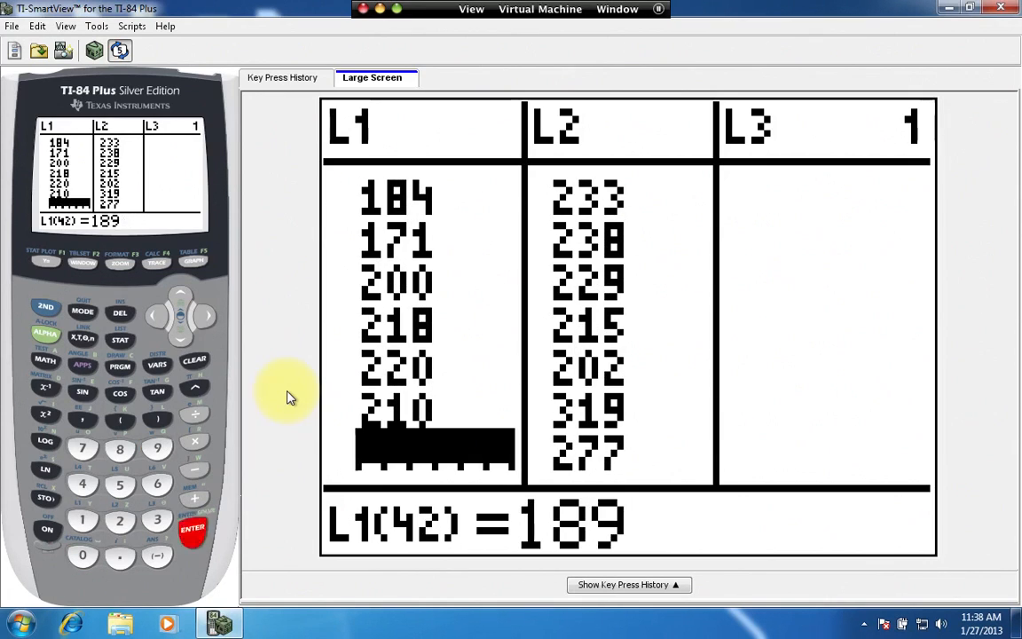
pyautogui.press('Return')
pyautogui.write('231')
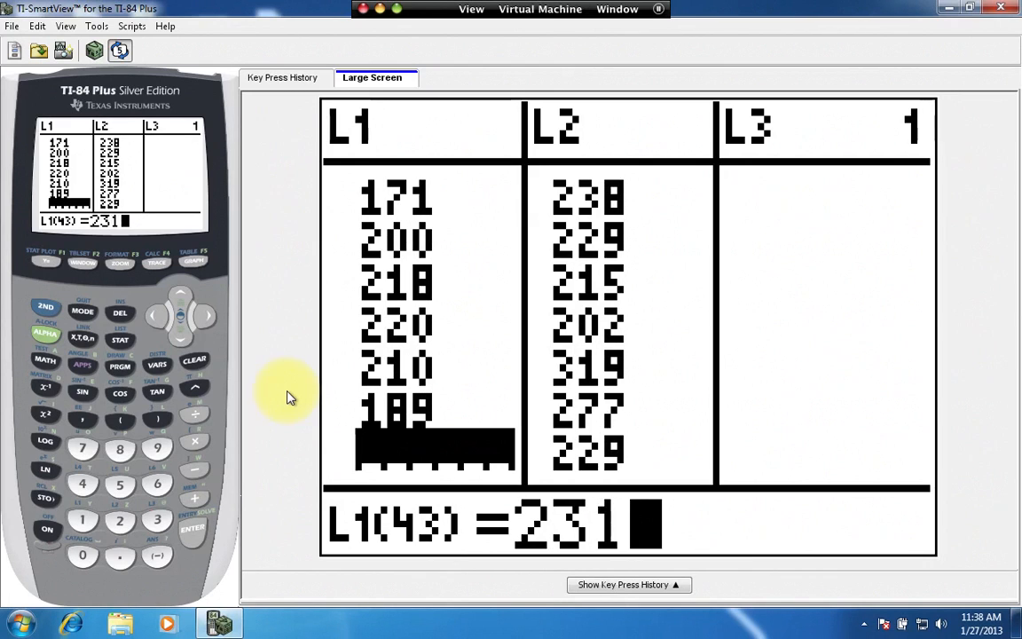
pyautogui.press('Return')
# Enter 176, 180, 193 and 230 as the 44th to 47th values of list L1.
pyautogui.write('176')
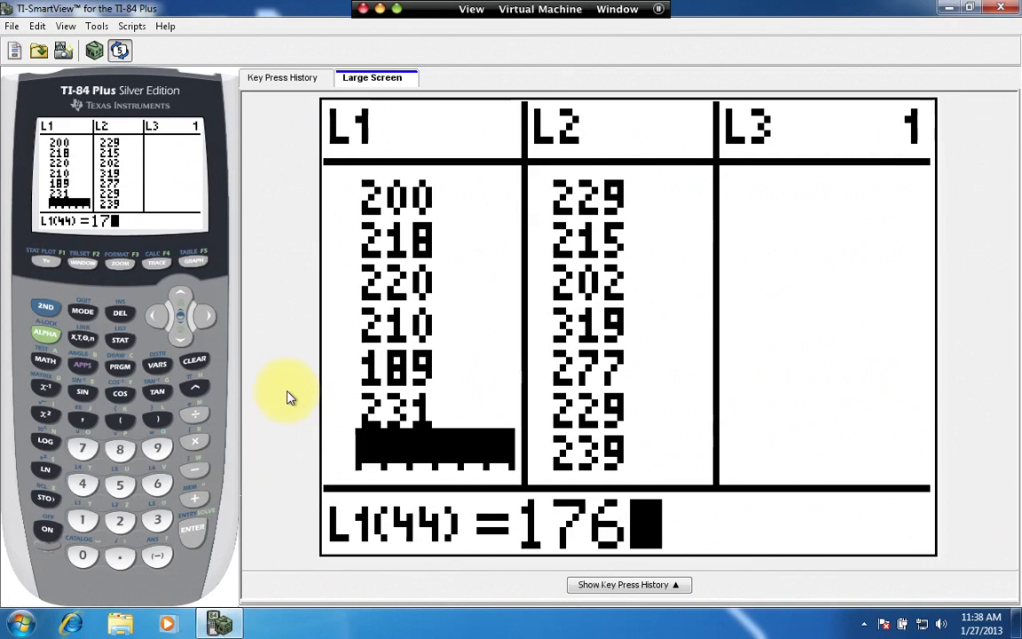
pyautogui.press('Return')
pyautogui.write('180')
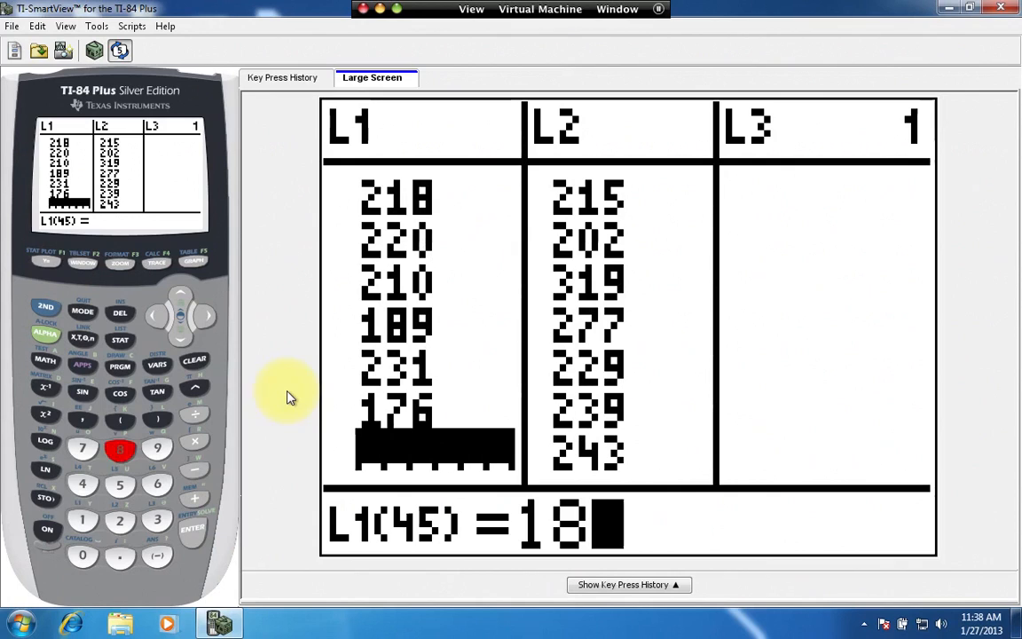
pyautogui.press('Return')
pyautogui.write('193')
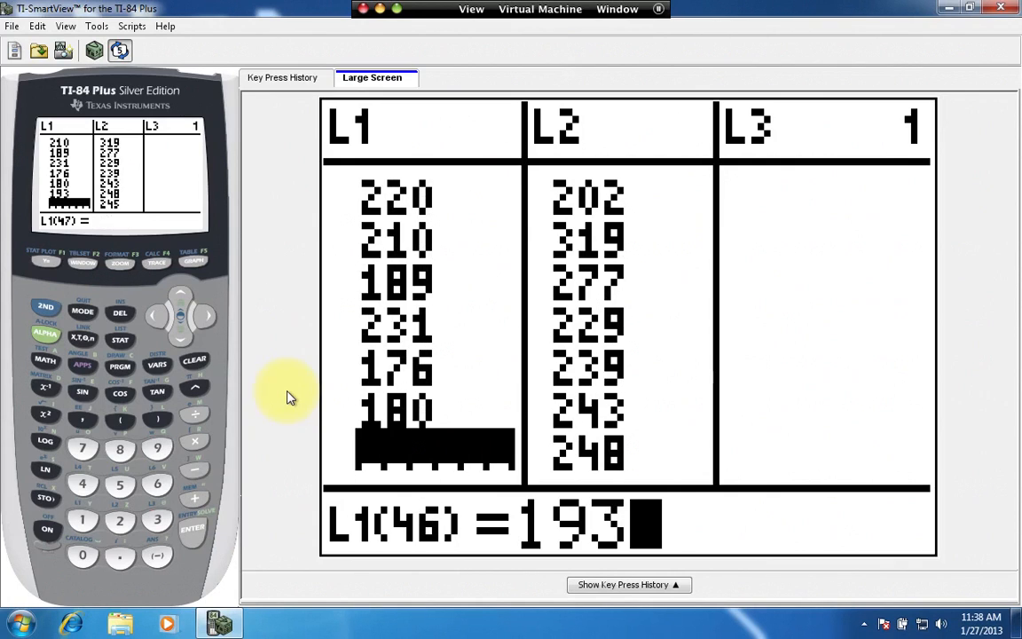
pyautogui.press('Return')
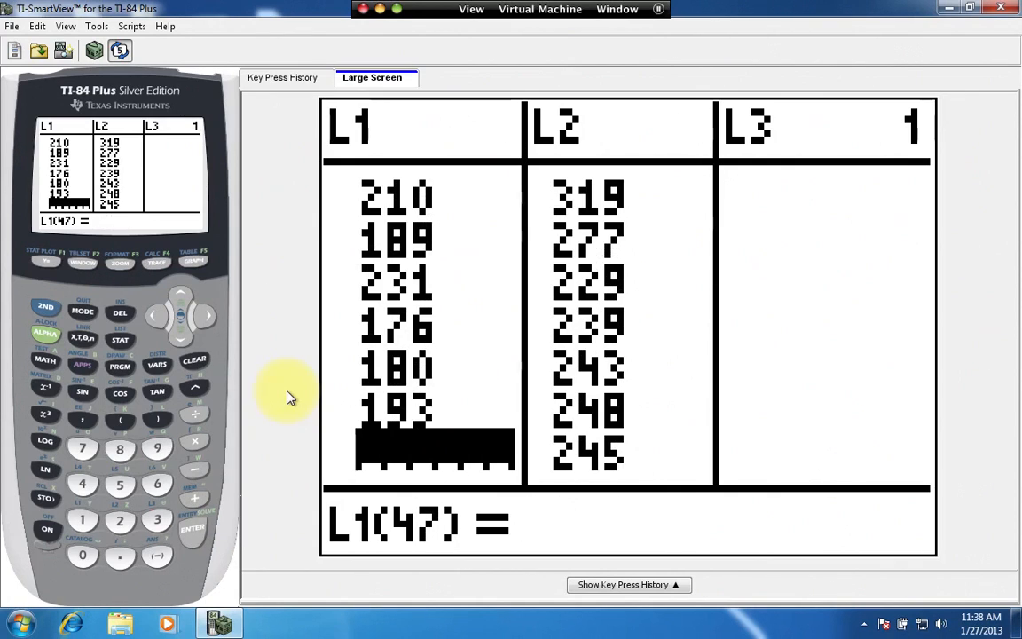
pyautogui.write('230')
pyautogui.press('Return')
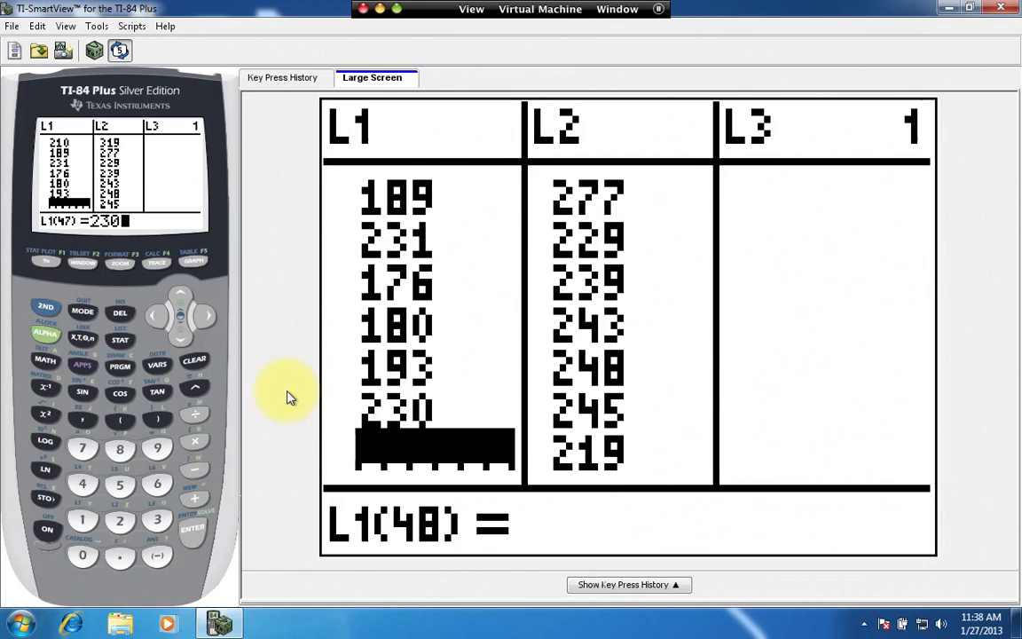
# Enter 200, 181 and 190 as the 48th to 50th values of list L1.
pyautogui.write('200')
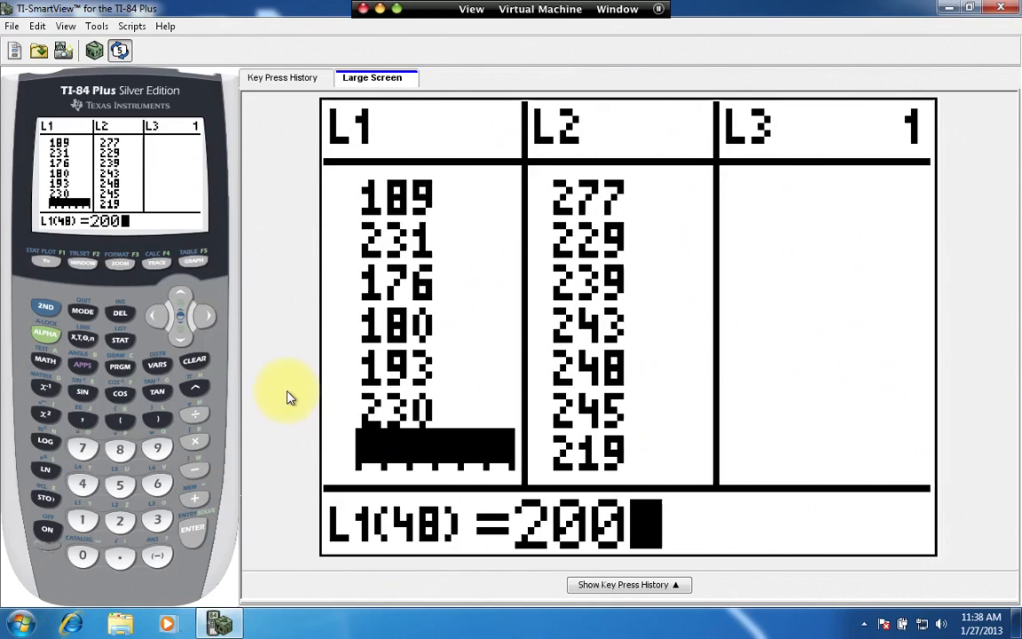
pyautogui.press('Return')
pyautogui.write('181')
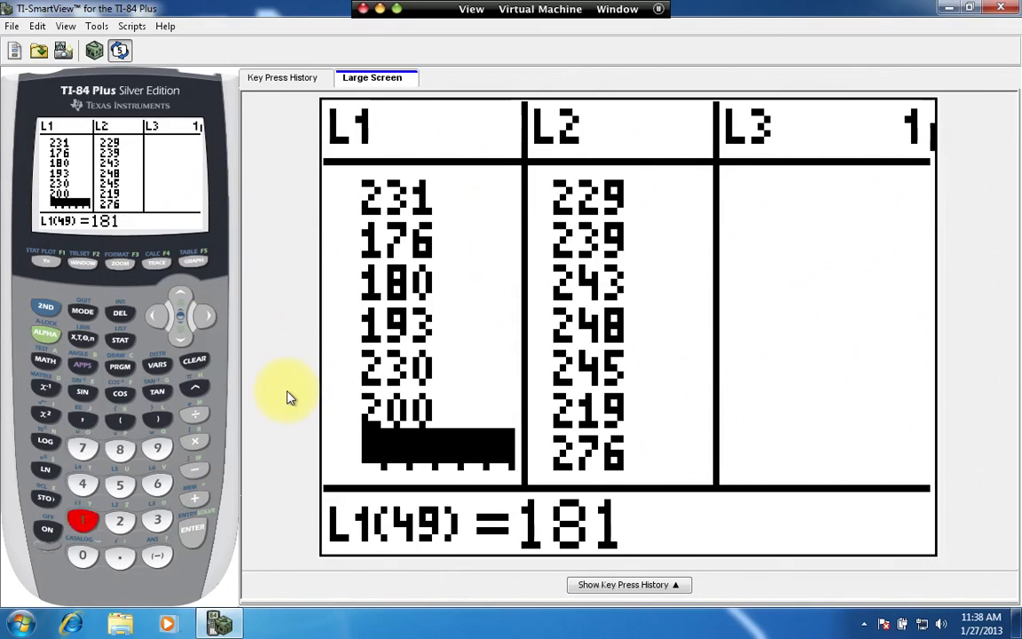
pyautogui.press('Return')
pyautogui.write('190')
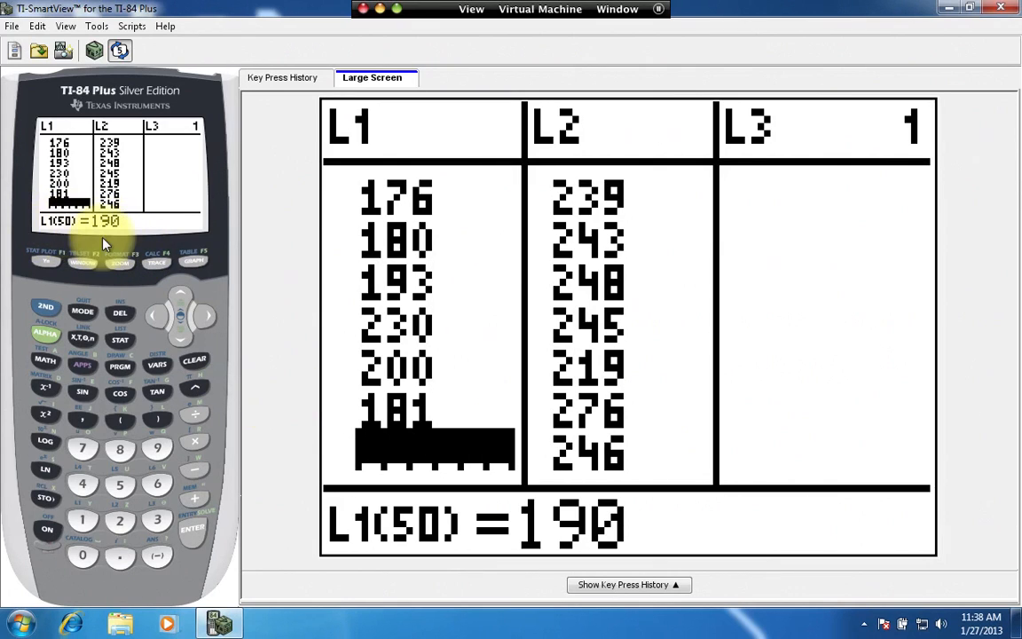
pyautogui.press('Return')
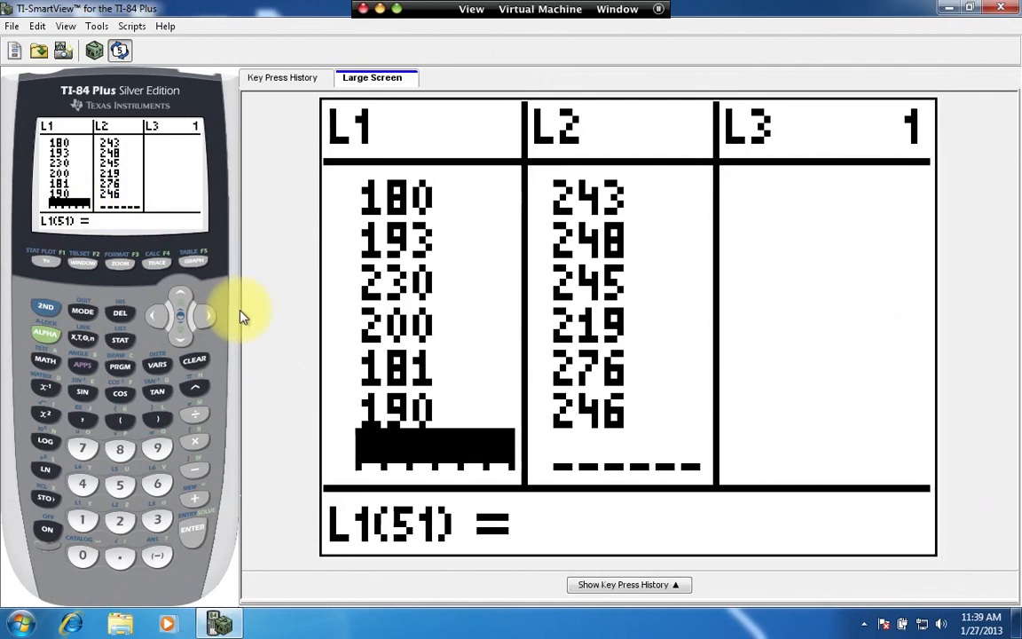
# Switch from the calculator's virtual machine to the PowerPoint presentation Chapter_2.1-2.3.ppt and start its slide show from slide 2.
pyautogui.click(380, 9)
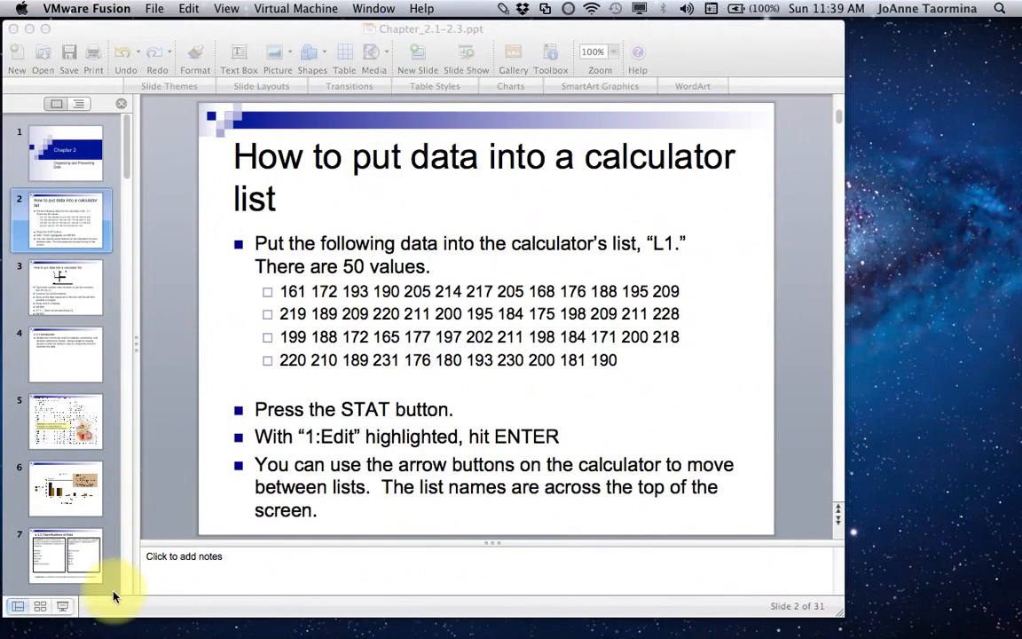
pyautogui.click(66, 607)
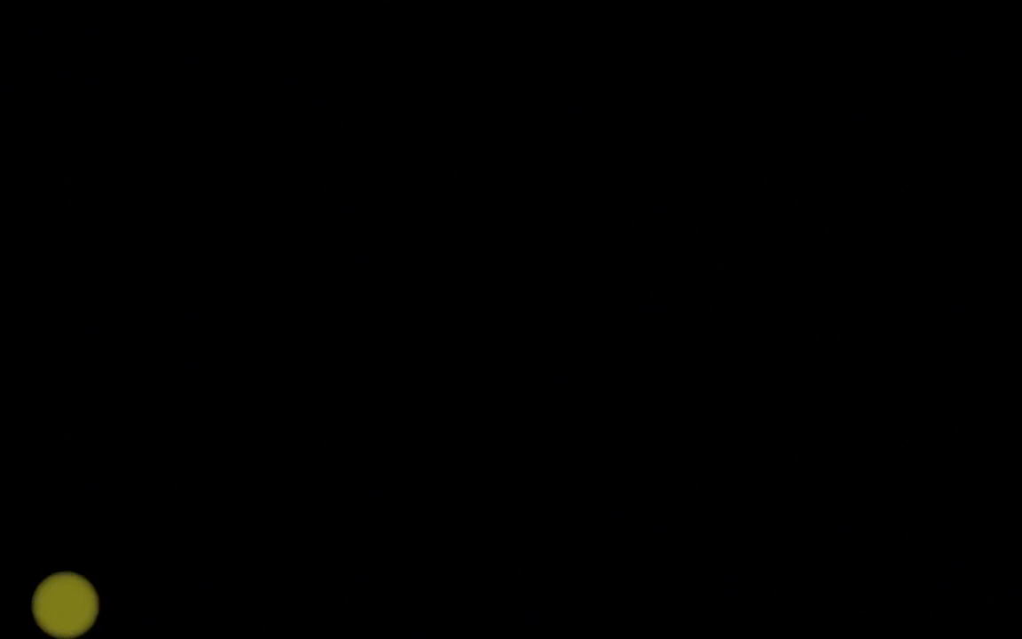